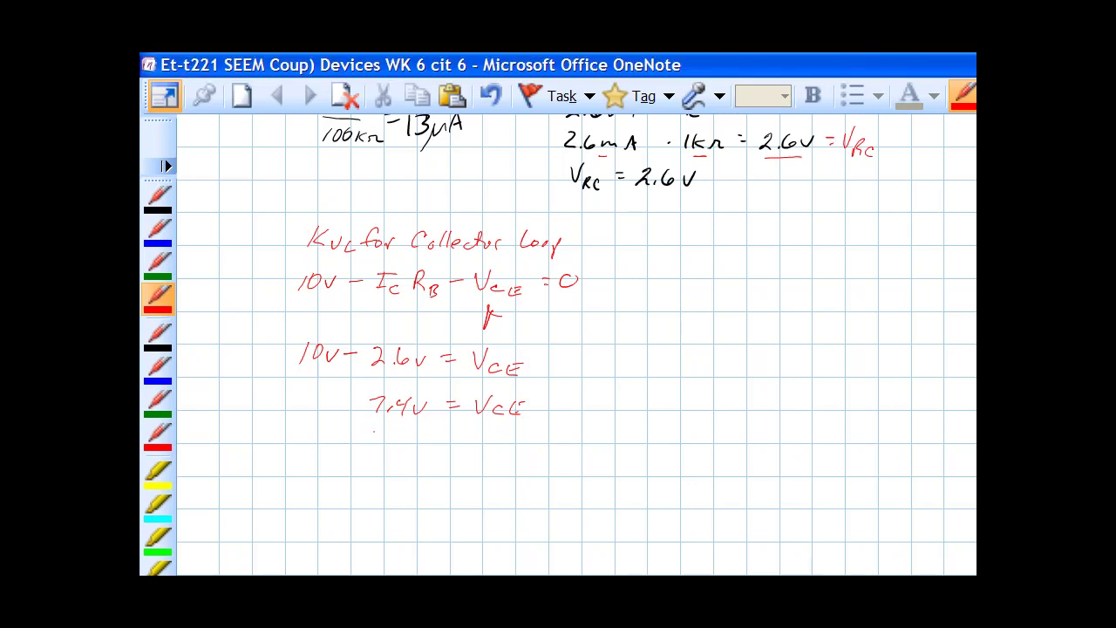
Underline 7.4V = VCE in red and return to the transistor circuit drawing
drag(376, 428, 553, 421)
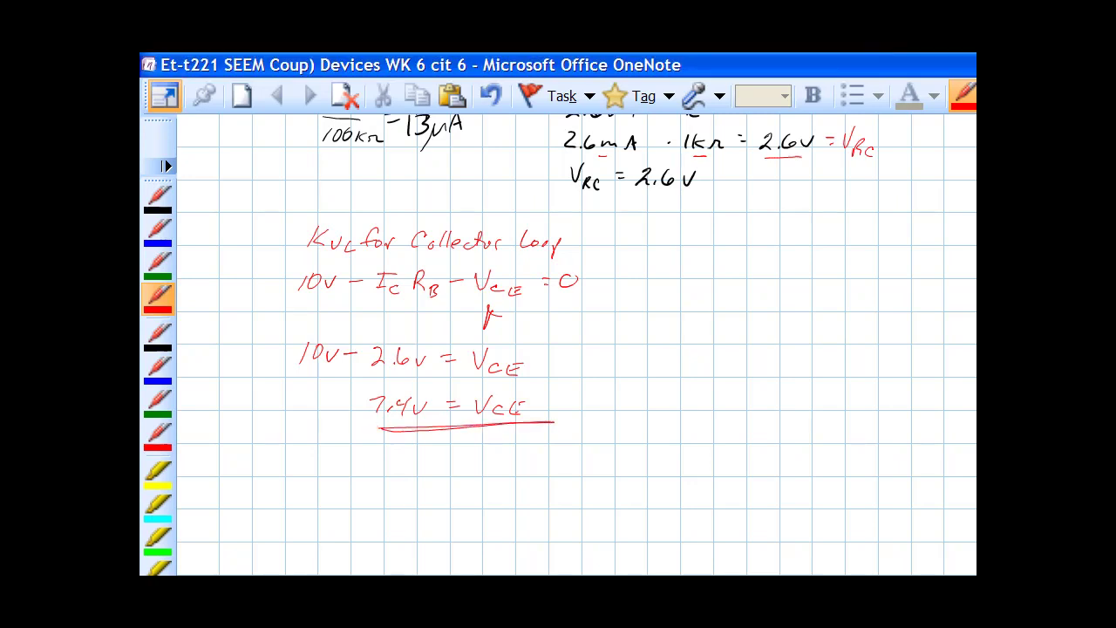
scroll(488, 316, up, 15)
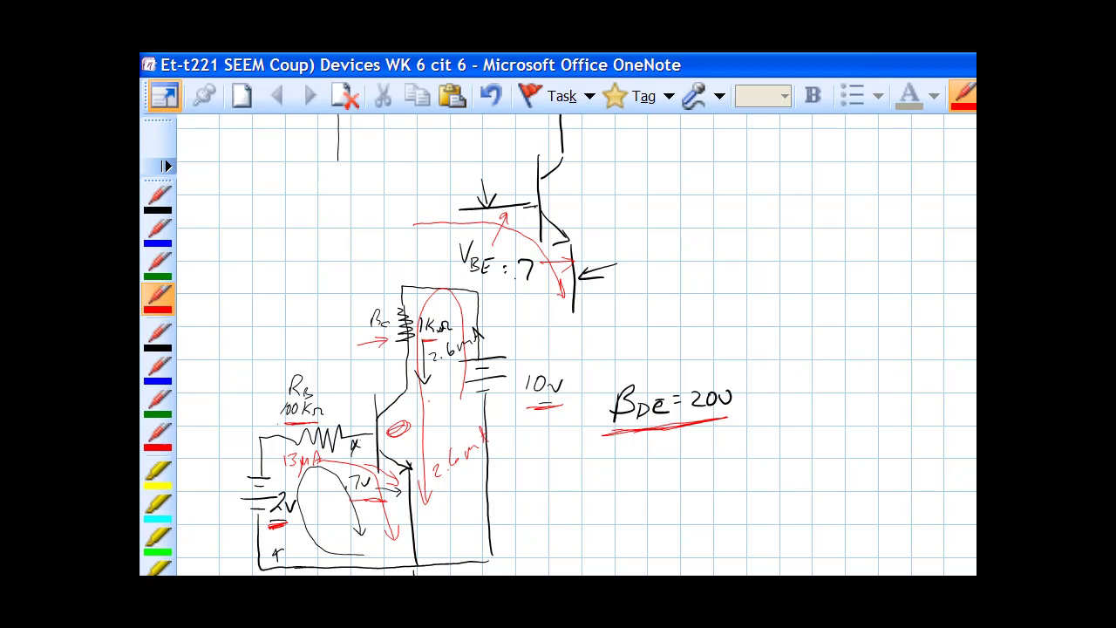
Draw red leader lines from the top and bottom rails, labelled Vc and VE
mouse_move(403, 392)
mouse_down()
mouse_move(734, 381)
mouse_move(759, 369)
mouse_move(771, 389)
mouse_up()
click(735, 458)
mouse_move(508, 559)
mouse_down()
mouse_move(769, 541)
mouse_move(780, 558)
mouse_move(784, 550)
mouse_up()
click(782, 373)
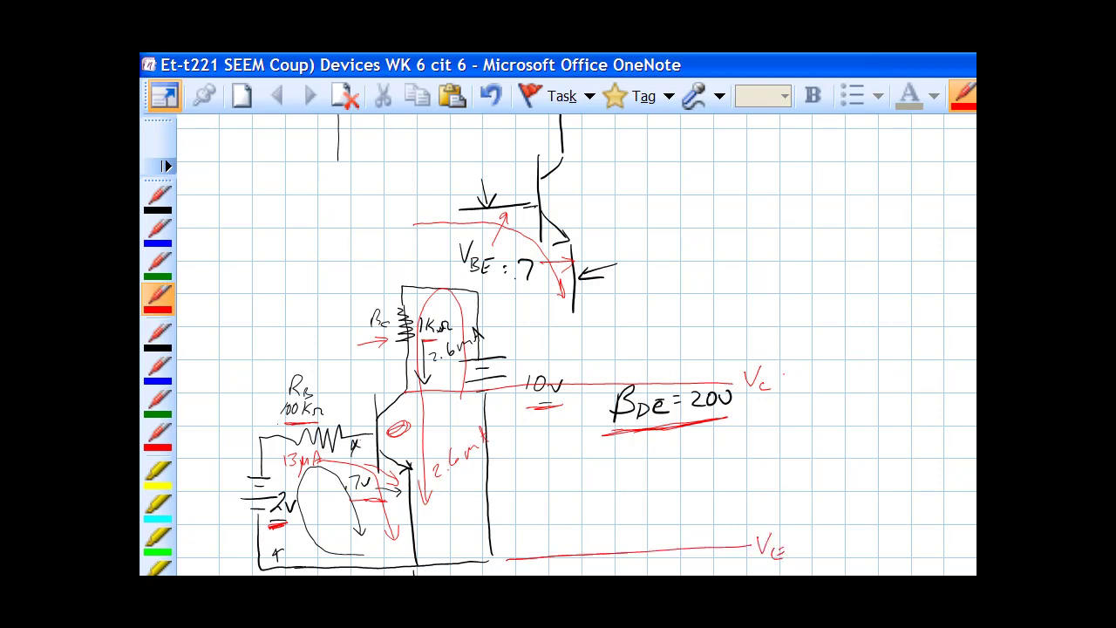
Write Vc − VE = 7.4V beside the circuit and mark VE as 0
mouse_move(771, 461)
mouse_down()
mouse_move(788, 476)
mouse_move(813, 465)
mouse_up()
mouse_move(812, 455)
mouse_down()
mouse_move(835, 474)
mouse_move(840, 461)
mouse_up()
drag(812, 545, 809, 546)
mouse_move(879, 453)
mouse_down()
mouse_move(883, 468)
mouse_move(910, 461)
mouse_move(904, 472)
mouse_up()
drag(915, 455, 924, 455)
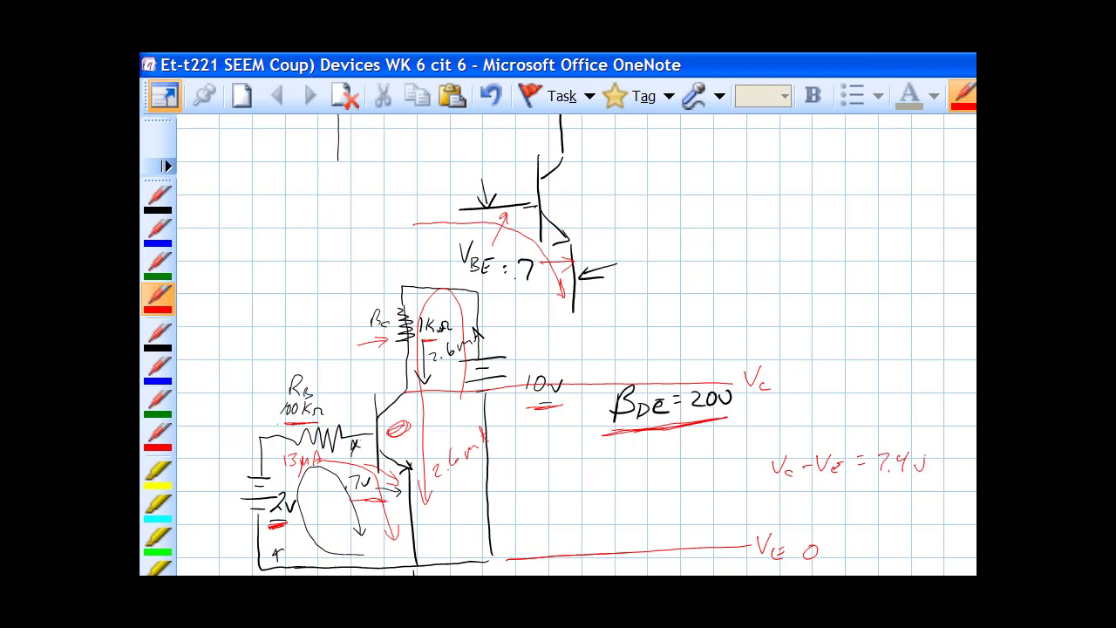
Draw red current arrows beside the 100kΩ base resistor and the collector resistor
scroll(576, 344, down, 5)
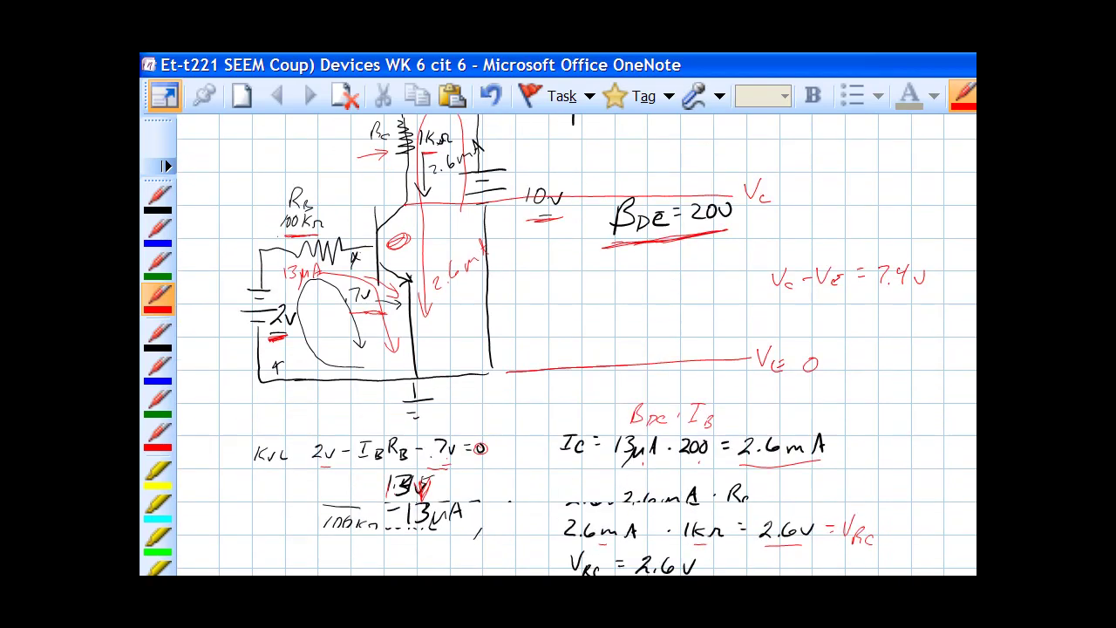
scroll(576, 343, up, 3)
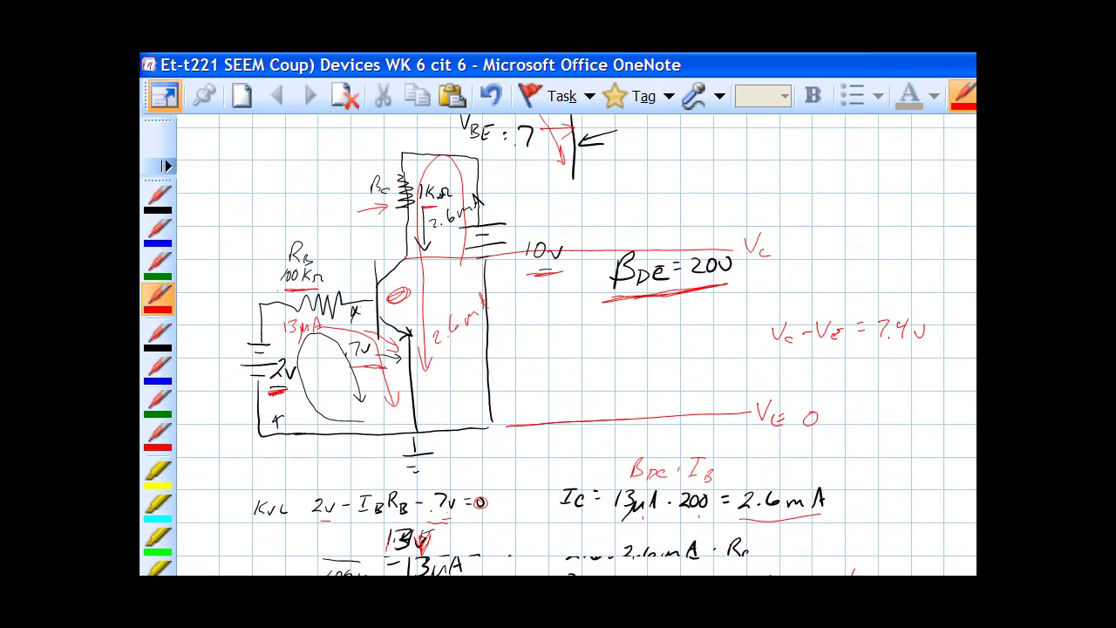
drag(335, 253, 337, 291)
drag(329, 279, 336, 292)
drag(343, 278, 336, 292)
drag(396, 227, 397, 252)
drag(407, 239, 397, 252)
mouse_move(349, 273)
mouse_down()
mouse_move(349, 233)
mouse_move(348, 291)
mouse_up()
drag(341, 279, 348, 292)
drag(356, 278, 348, 292)
drag(396, 218, 396, 238)
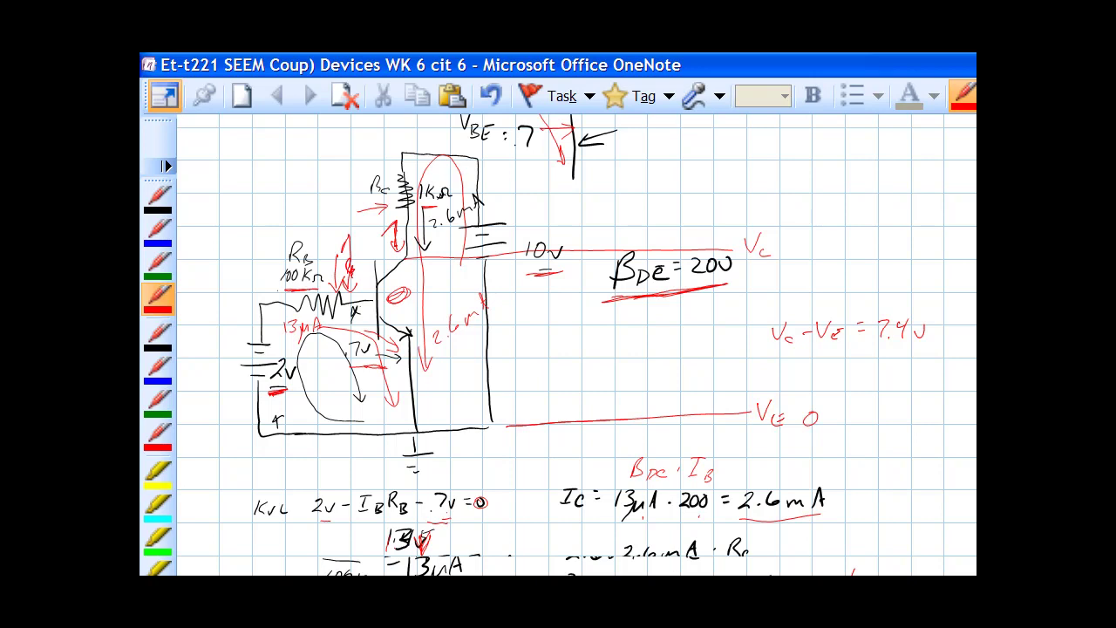
scroll(576, 345, down, 10)
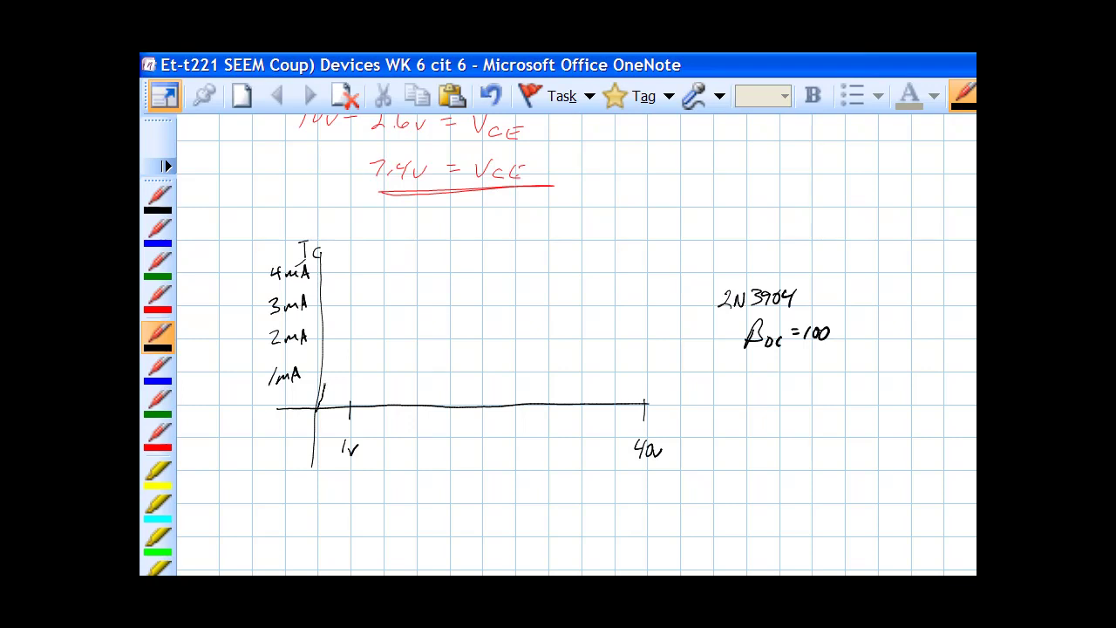
Extend the collector curve into a flat line and label its steep rise 'Breakdown region'
mouse_move(330, 379)
mouse_down()
mouse_move(635, 377)
mouse_move(678, 275)
mouse_up()
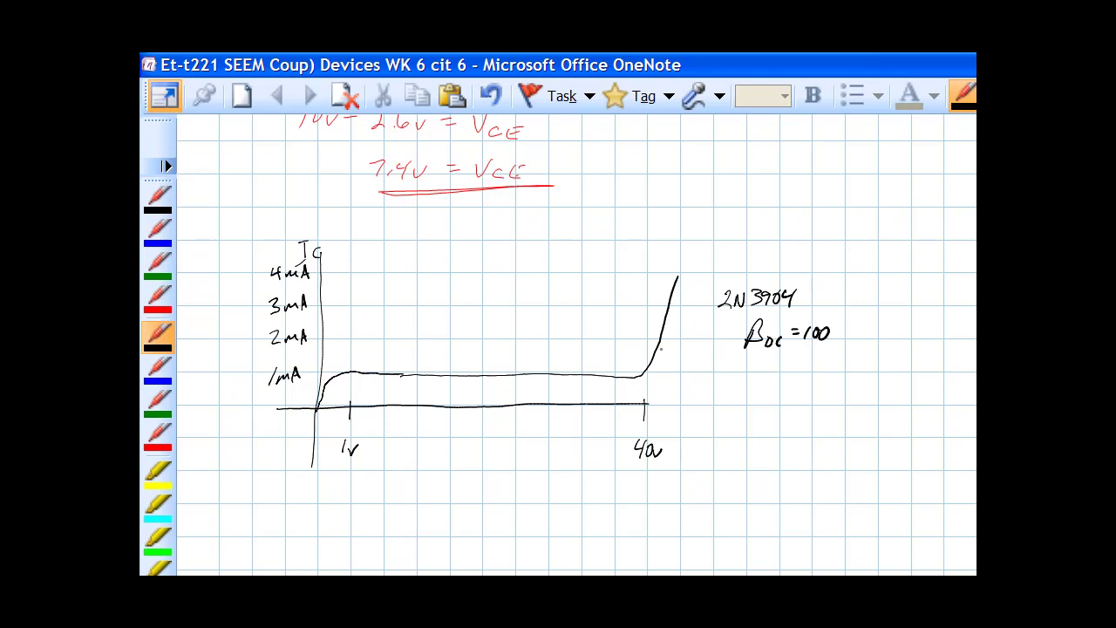
mouse_move(645, 281)
mouse_down()
mouse_move(643, 304)
mouse_move(693, 240)
mouse_move(751, 195)
mouse_up()
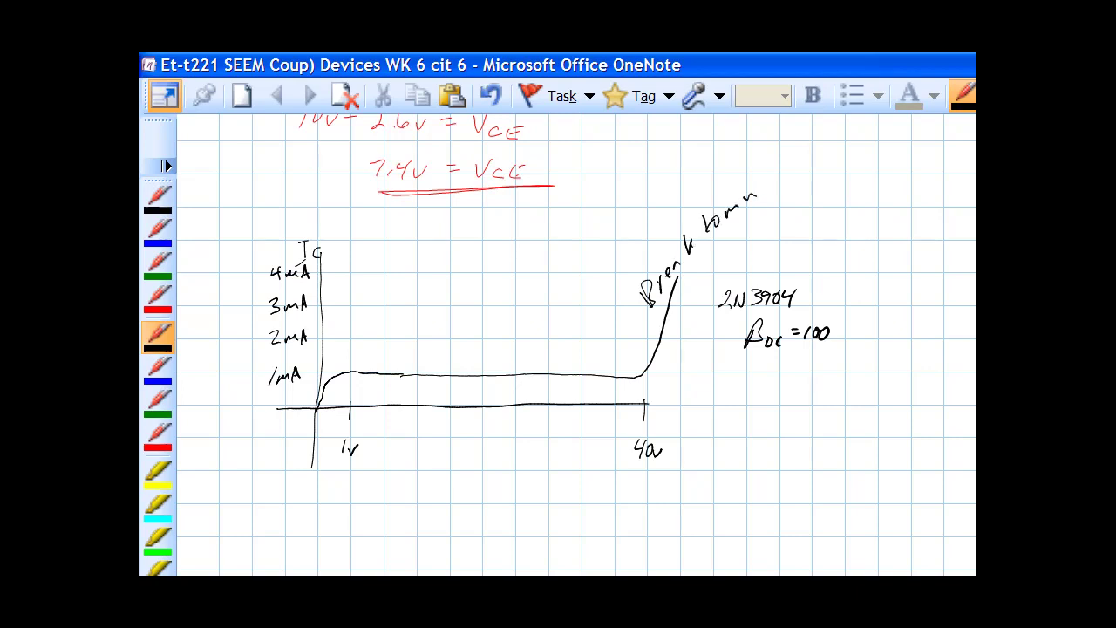
mouse_move(713, 238)
mouse_down()
mouse_move(786, 202)
mouse_move(816, 199)
mouse_move(840, 221)
mouse_move(875, 193)
mouse_move(848, 183)
mouse_move(828, 215)
mouse_move(849, 197)
mouse_move(861, 204)
mouse_up()
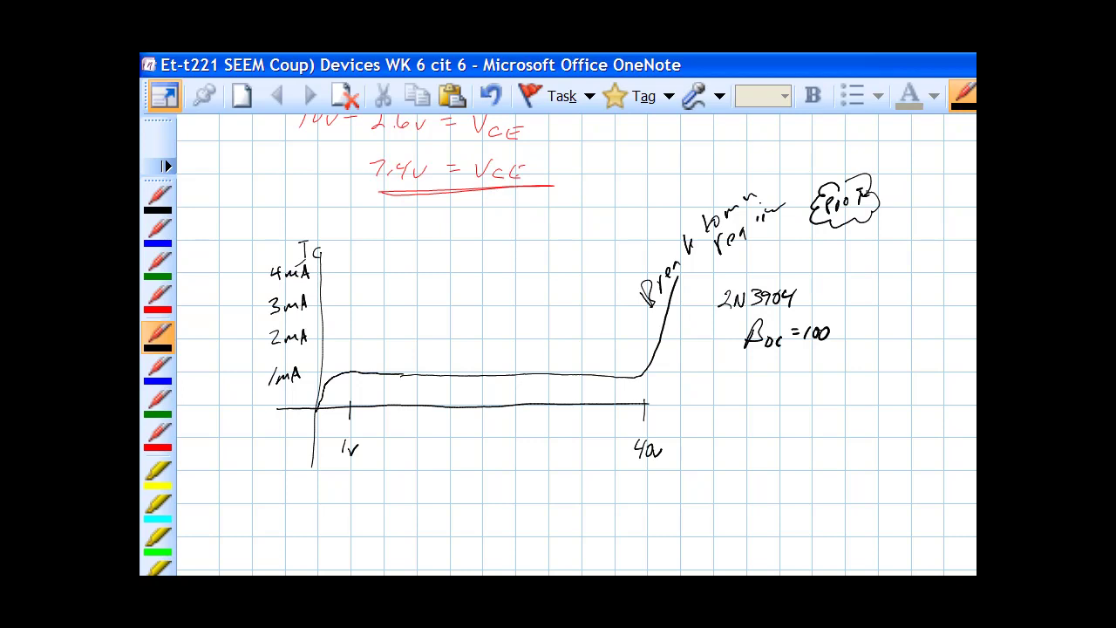
Write 'Saturation Region' with an arrow to the knee, redrawing the curve down to the origin
mouse_move(337, 344)
mouse_down()
mouse_move(329, 359)
mouse_move(398, 312)
mouse_move(497, 271)
mouse_up()
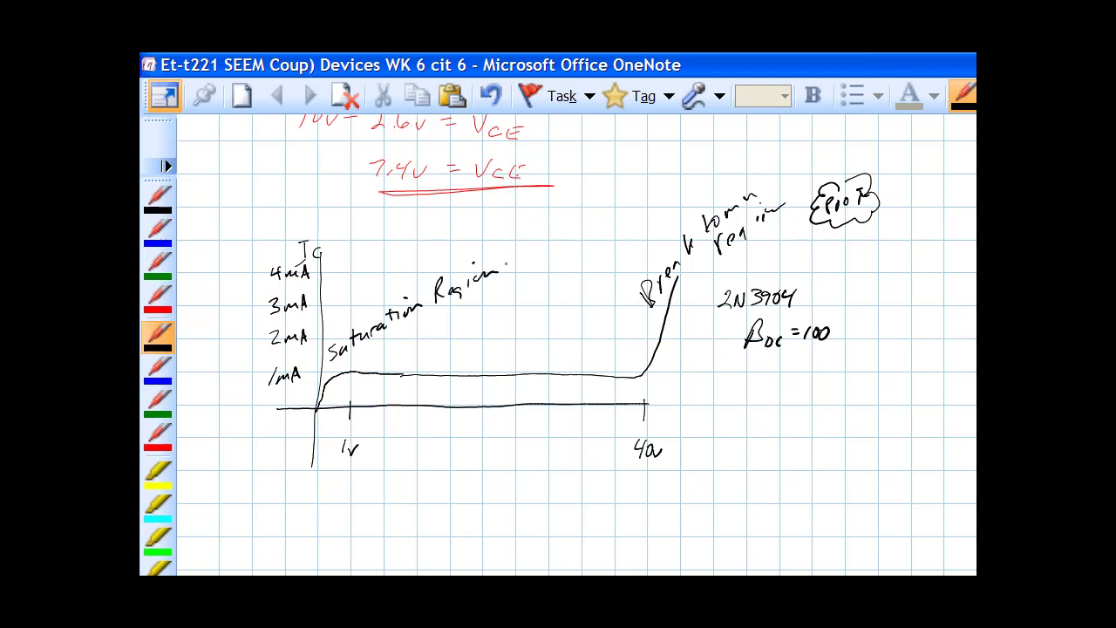
drag(333, 361, 330, 382)
drag(330, 380, 342, 372)
key(ctrl+z)
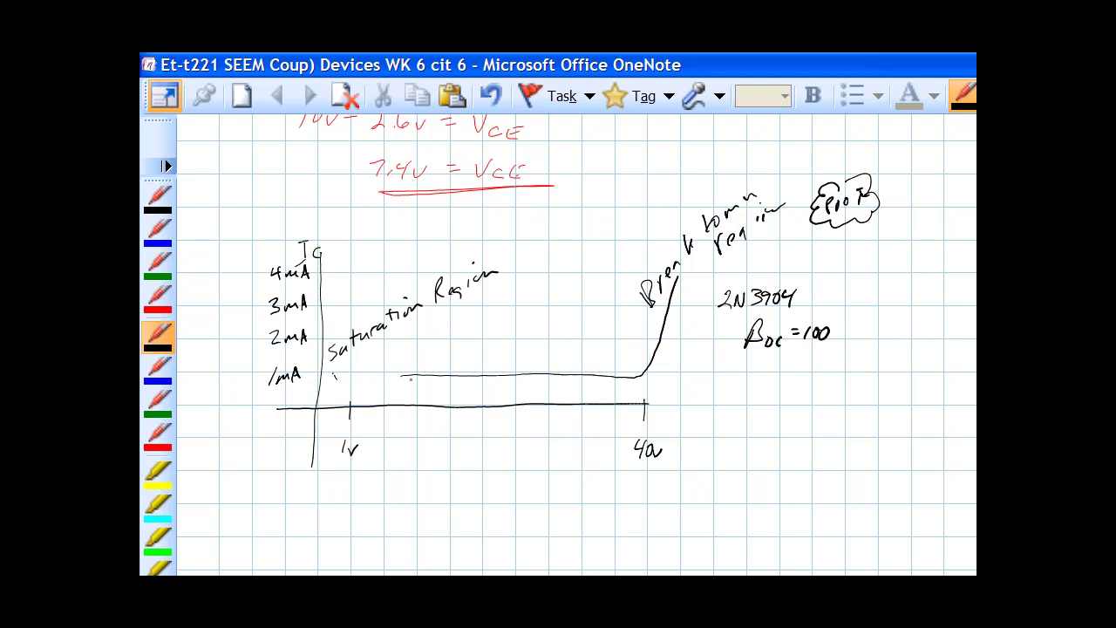
mouse_move(411, 379)
mouse_down()
mouse_move(371, 377)
mouse_move(312, 410)
mouse_move(339, 377)
mouse_up()
drag(330, 372, 341, 383)
Label the flat curve IB = 10µA
mouse_move(447, 357)
mouse_down()
mouse_move(445, 371)
mouse_move(456, 357)
mouse_up()
drag(439, 371, 460, 375)
drag(478, 367, 485, 367)
mouse_move(490, 359)
mouse_down()
mouse_move(489, 371)
mouse_move(523, 361)
mouse_up()
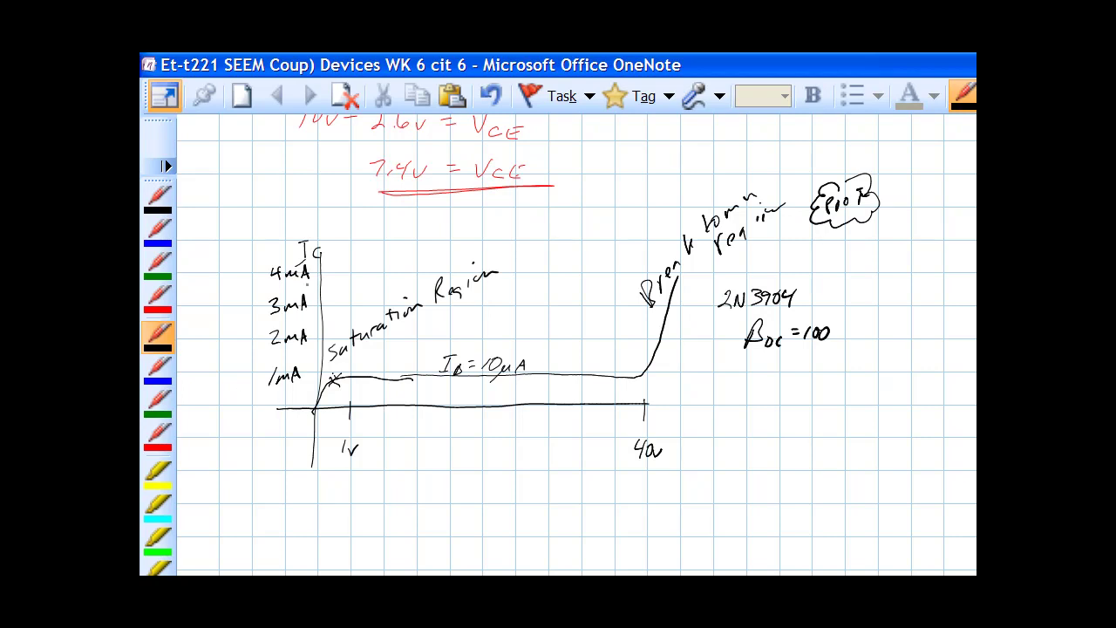
Arrow the 1mA level and origin, label the voltage axis V, and retrace the breakdown rise
mouse_move(237, 379)
mouse_down()
mouse_move(265, 376)
mouse_move(255, 386)
mouse_up()
drag(328, 420, 326, 436)
drag(322, 427, 332, 427)
mouse_move(371, 383)
mouse_down()
mouse_move(426, 380)
mouse_move(374, 380)
mouse_up()
mouse_move(673, 399)
mouse_down()
mouse_move(688, 394)
mouse_move(687, 419)
mouse_move(715, 418)
mouse_up()
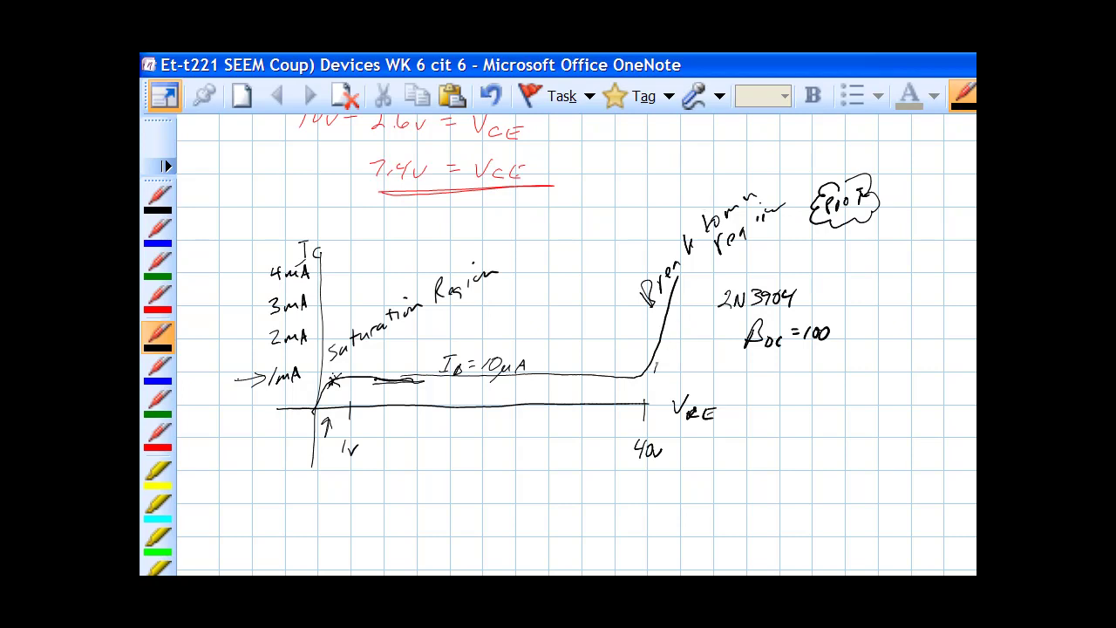
drag(656, 366, 680, 300)
Label and draw a higher IB 20µA curve, underline βDC = 100, and arrow the 2mA level
mouse_move(460, 320)
mouse_down()
mouse_move(455, 333)
mouse_move(468, 319)
mouse_up()
drag(448, 335, 465, 337)
mouse_move(466, 326)
mouse_down()
mouse_move(470, 336)
mouse_move(525, 336)
mouse_up()
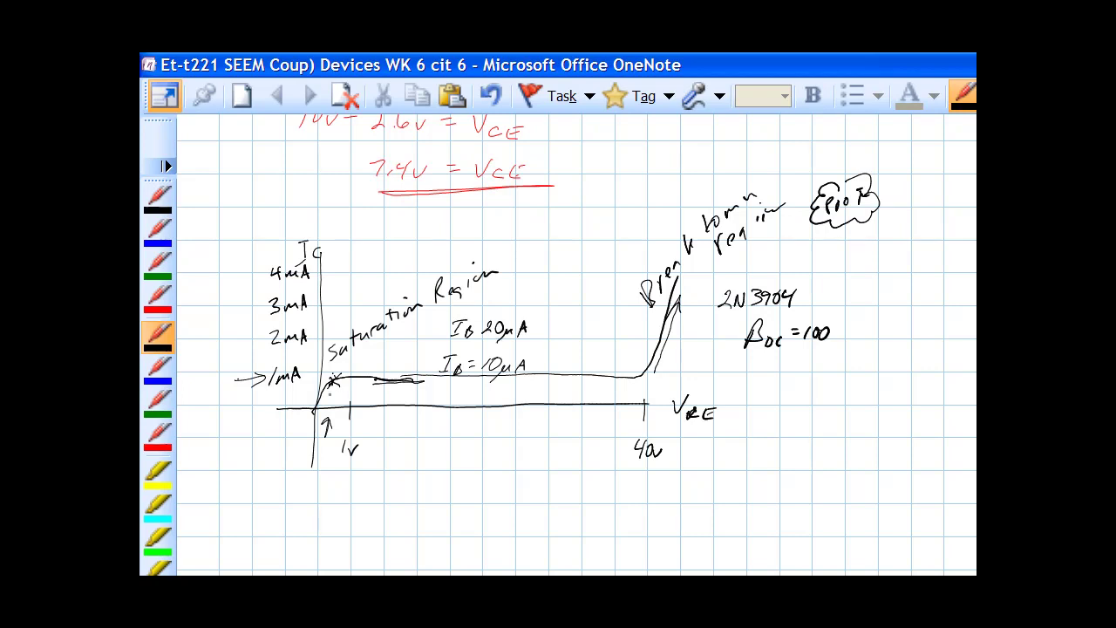
mouse_move(312, 415)
mouse_down()
mouse_move(344, 347)
mouse_move(620, 340)
mouse_move(666, 323)
mouse_move(678, 286)
mouse_up()
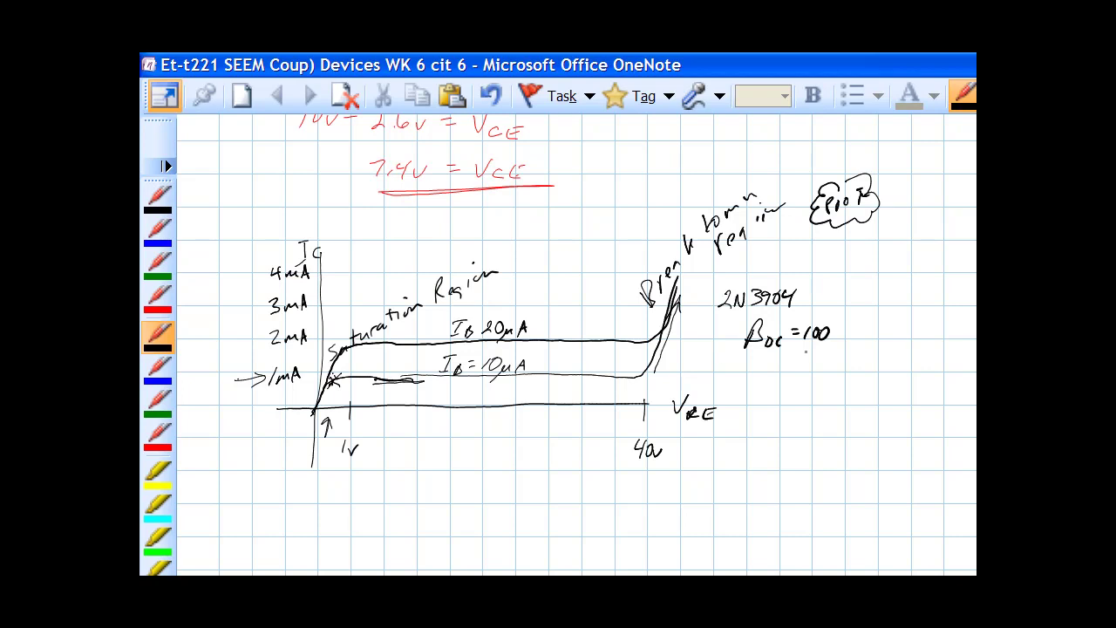
drag(750, 354, 831, 352)
mouse_move(235, 341)
mouse_down()
mouse_move(259, 338)
mouse_move(250, 345)
mouse_up()
Sketch a transistor with collector and base resistors, base and collector batteries, and a shared bottom wire
scroll(576, 344, down, 4)
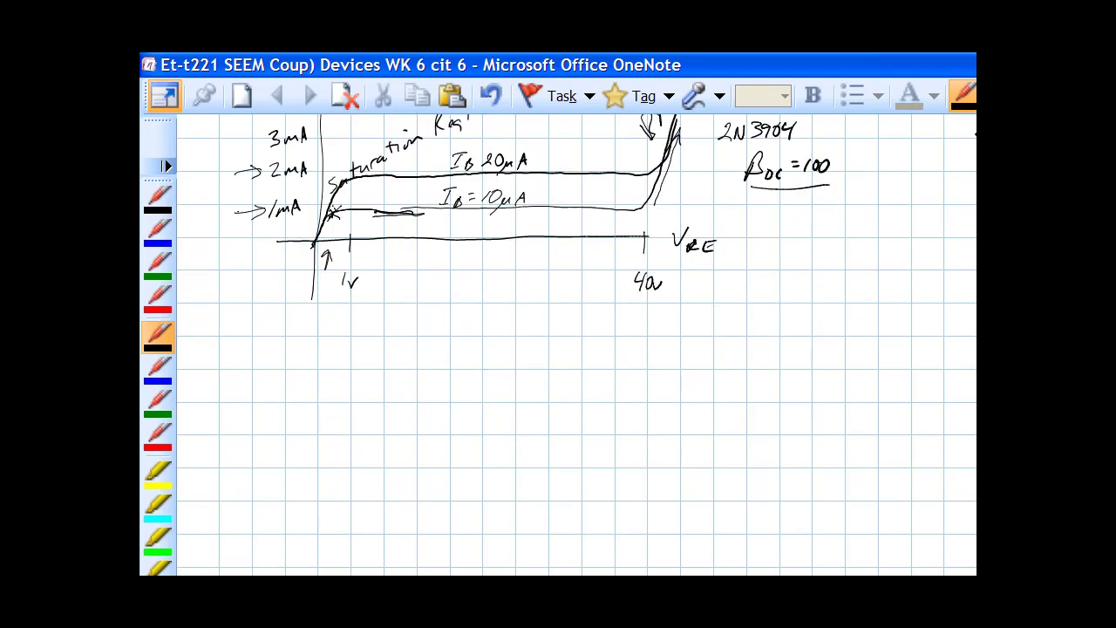
scroll(576, 345, up, 5)
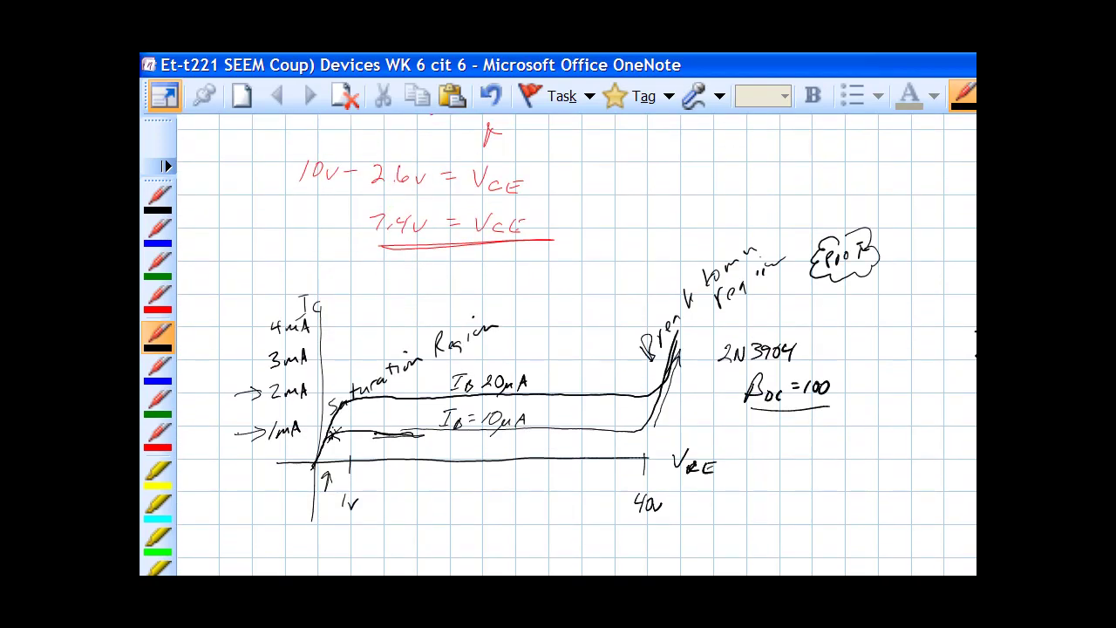
scroll(576, 344, down, 4)
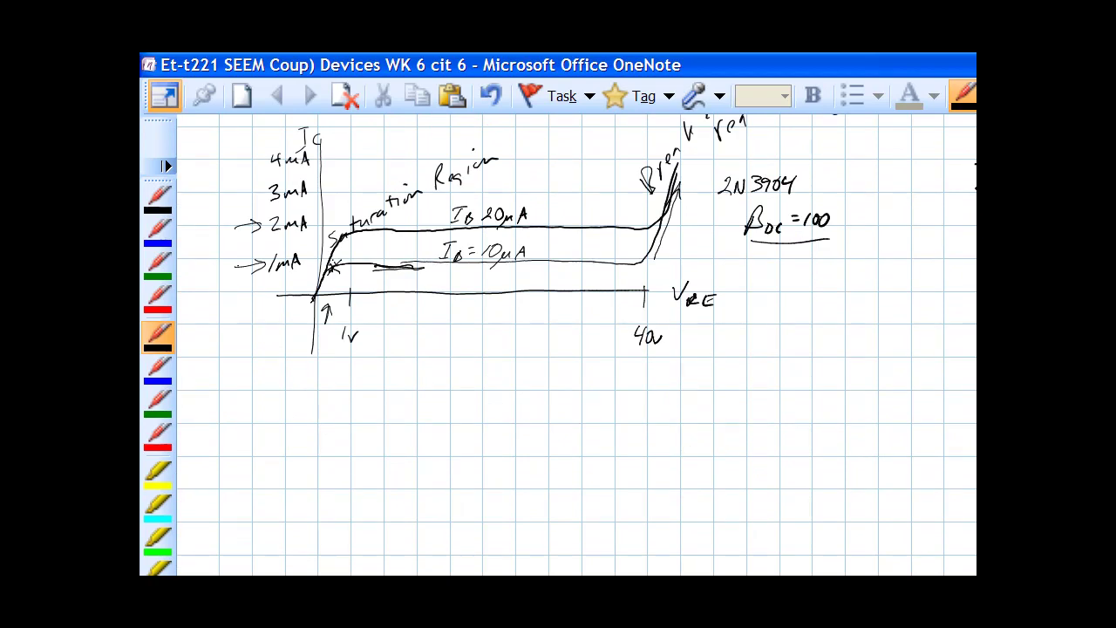
mouse_move(792, 282)
mouse_down()
mouse_move(792, 368)
mouse_move(773, 383)
mouse_move(771, 420)
mouse_move(792, 420)
mouse_move(796, 454)
mouse_up()
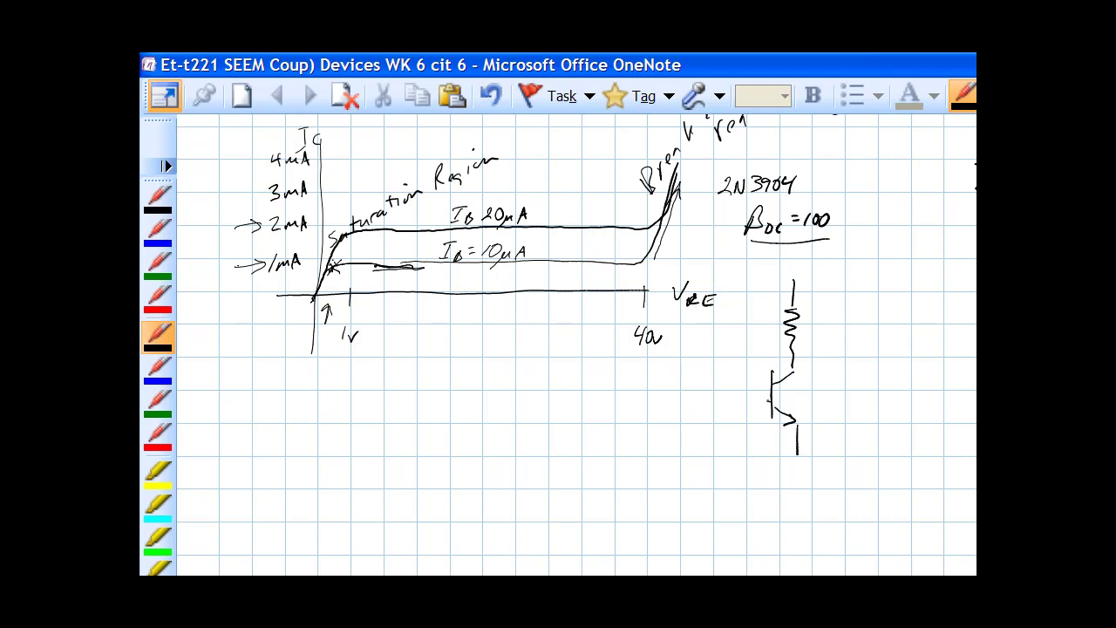
mouse_move(771, 399)
mouse_down()
mouse_move(696, 401)
mouse_move(670, 431)
mouse_move(680, 438)
mouse_up()
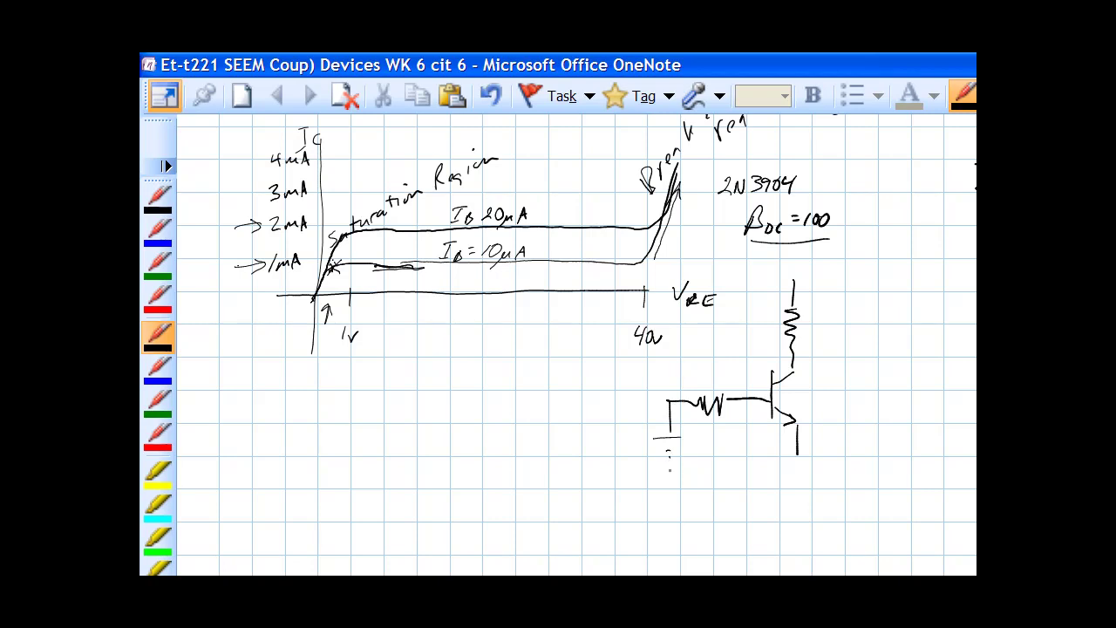
drag(663, 453, 676, 454)
mouse_move(649, 462)
mouse_down()
mouse_move(690, 460)
mouse_move(676, 473)
mouse_up()
drag(667, 481, 667, 506)
mouse_move(795, 281)
mouse_down()
mouse_move(871, 329)
mouse_move(848, 526)
mouse_up()
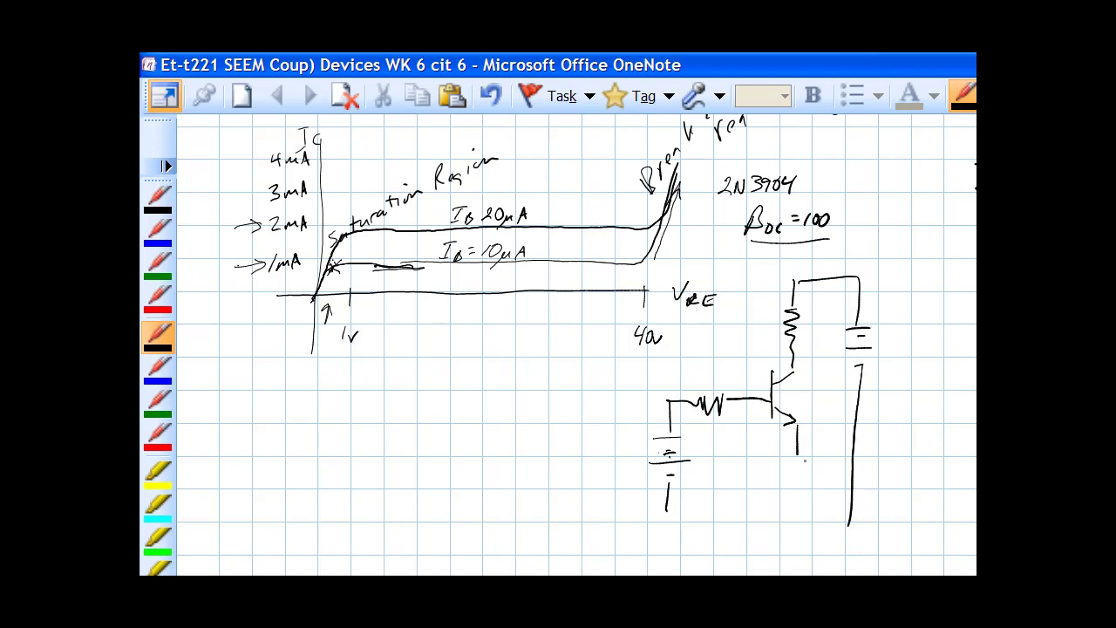
mouse_move(797, 455)
mouse_down()
mouse_move(796, 520)
mouse_move(667, 517)
mouse_up()
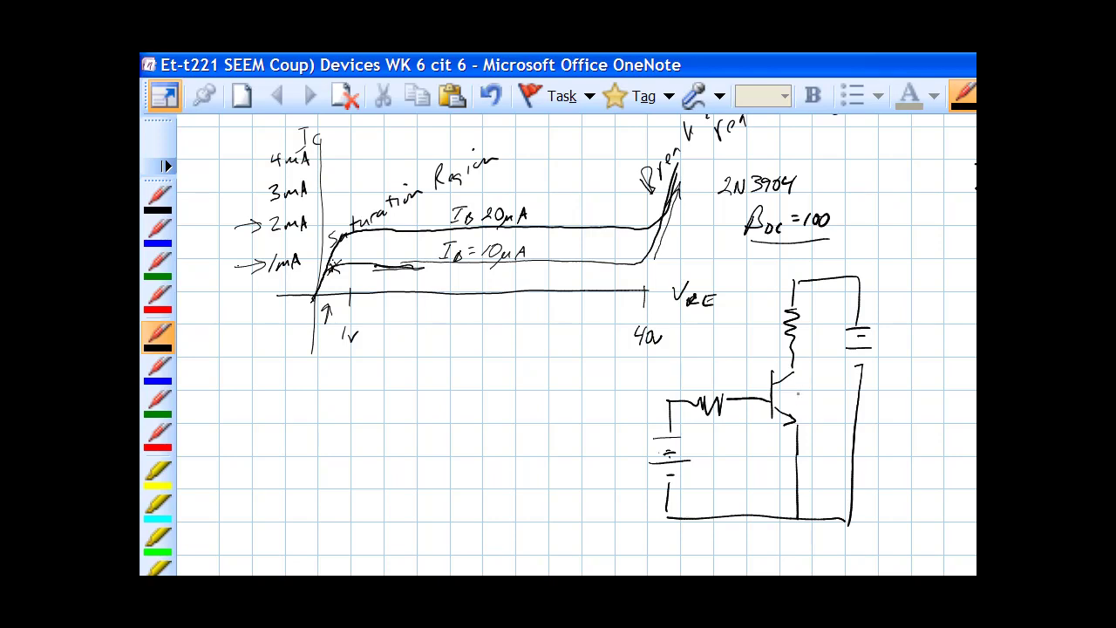
Label the transistor Vcc and begin the note 'Small Base' beneath the graph
mouse_move(797, 387)
mouse_down()
mouse_move(808, 385)
mouse_move(817, 407)
mouse_up()
mouse_move(268, 380)
mouse_down()
mouse_move(258, 384)
mouse_move(273, 393)
mouse_move(376, 376)
mouse_move(384, 389)
mouse_move(425, 384)
mouse_up()
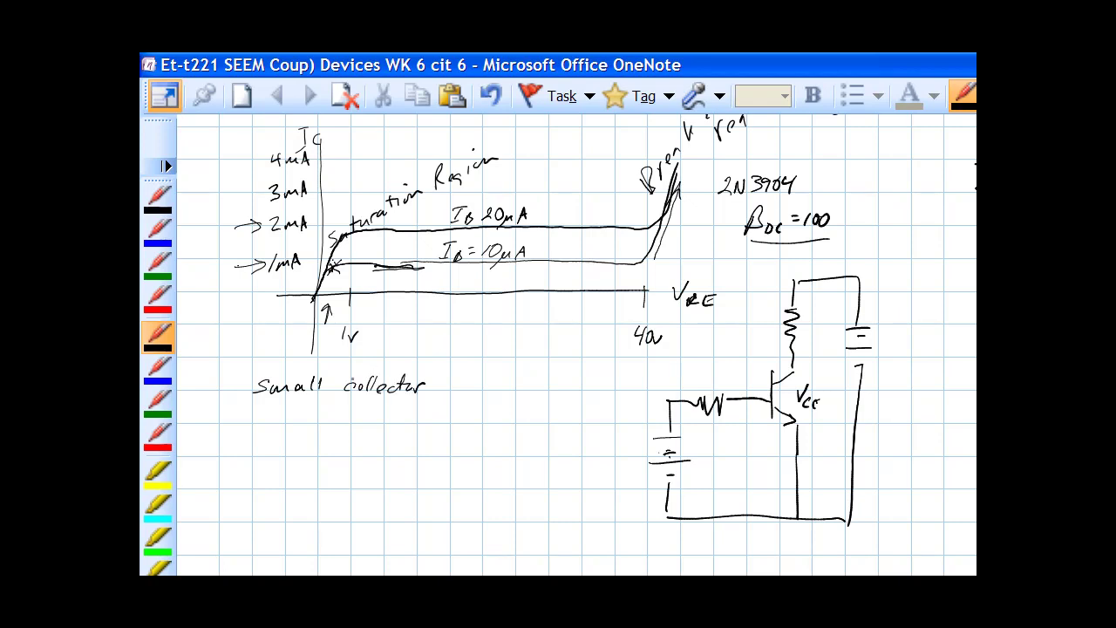
drag(352, 380, 562, 384)
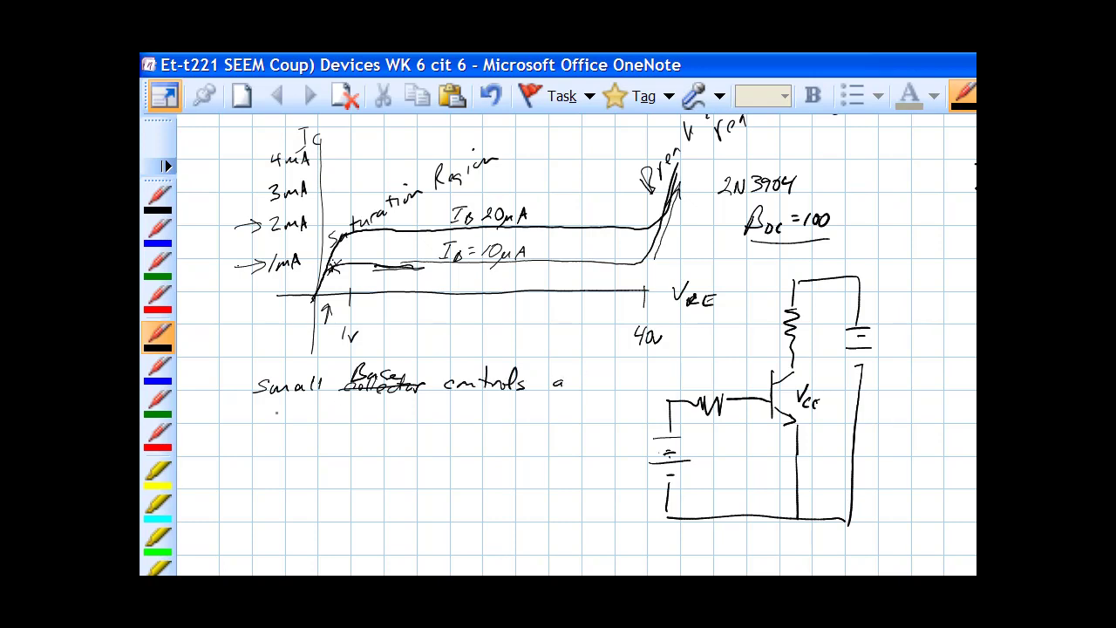
Finish the note's second line with 'Large collector I'
drag(259, 401, 289, 420)
mouse_move(294, 420)
mouse_down()
mouse_move(307, 415)
mouse_move(310, 435)
mouse_move(332, 418)
mouse_move(379, 419)
mouse_up()
mouse_move(380, 422)
mouse_down()
mouse_move(387, 404)
mouse_move(385, 426)
mouse_move(396, 426)
mouse_up()
drag(399, 420, 416, 426)
mouse_move(428, 406)
mouse_down()
mouse_move(427, 425)
mouse_move(436, 414)
mouse_up()
drag(441, 418, 439, 425)
drag(444, 426, 495, 405)
drag(488, 405, 486, 424)
drag(476, 424, 499, 422)
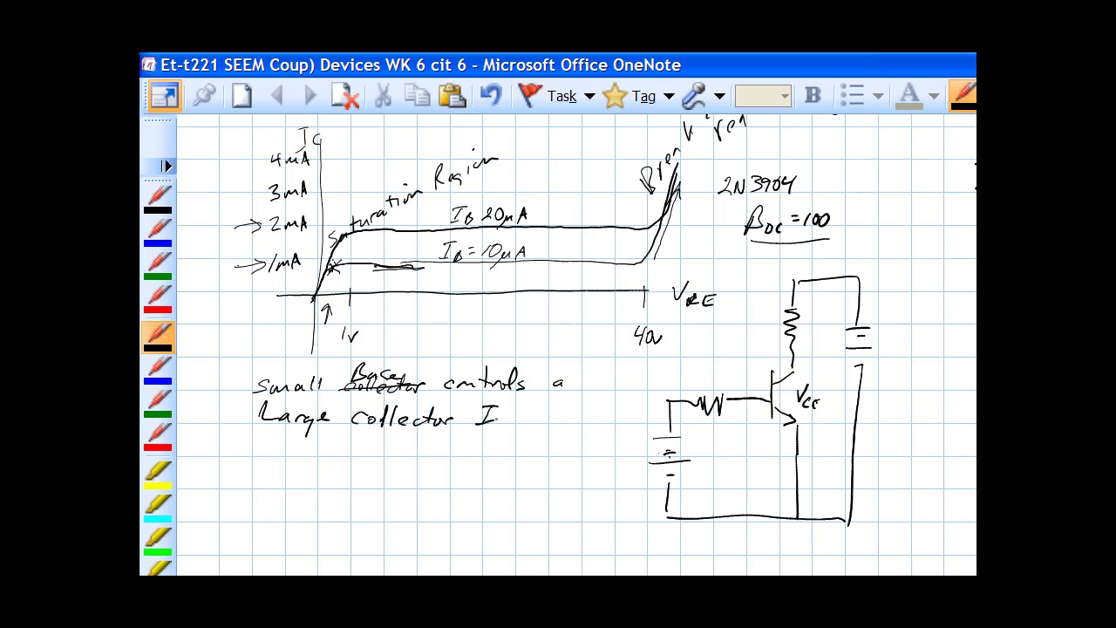
Sketch a new transistor on blank grid with a 10V label and a current arrow
scroll(575, 344, down, 5)
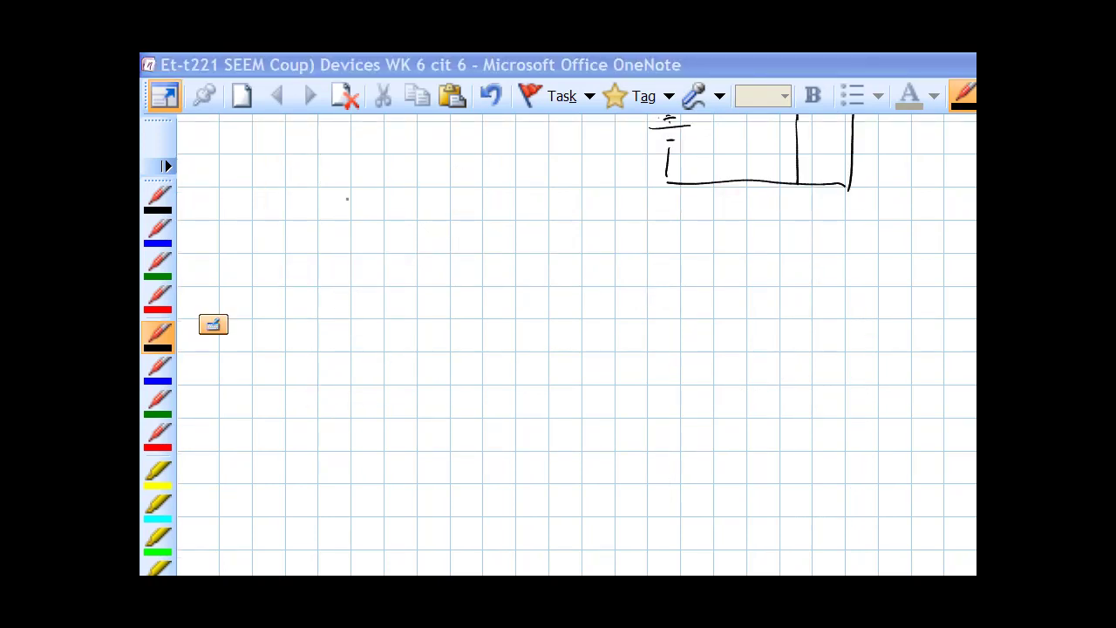
mouse_move(363, 172)
mouse_down()
mouse_move(340, 286)
mouse_move(362, 292)
mouse_move(351, 295)
mouse_move(363, 306)
mouse_move(359, 345)
mouse_up()
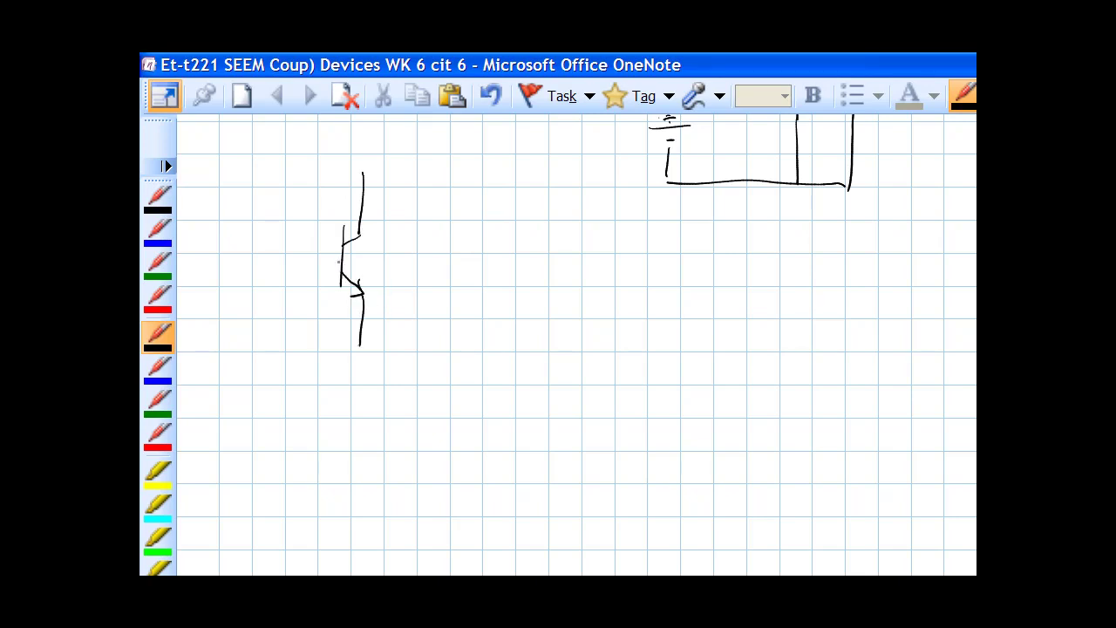
drag(342, 259, 289, 259)
mouse_move(396, 251)
mouse_down()
mouse_move(406, 247)
mouse_move(413, 280)
mouse_up()
mouse_move(423, 268)
mouse_down()
mouse_move(425, 281)
mouse_move(430, 265)
mouse_move(489, 276)
mouse_move(502, 260)
mouse_move(528, 258)
mouse_up()
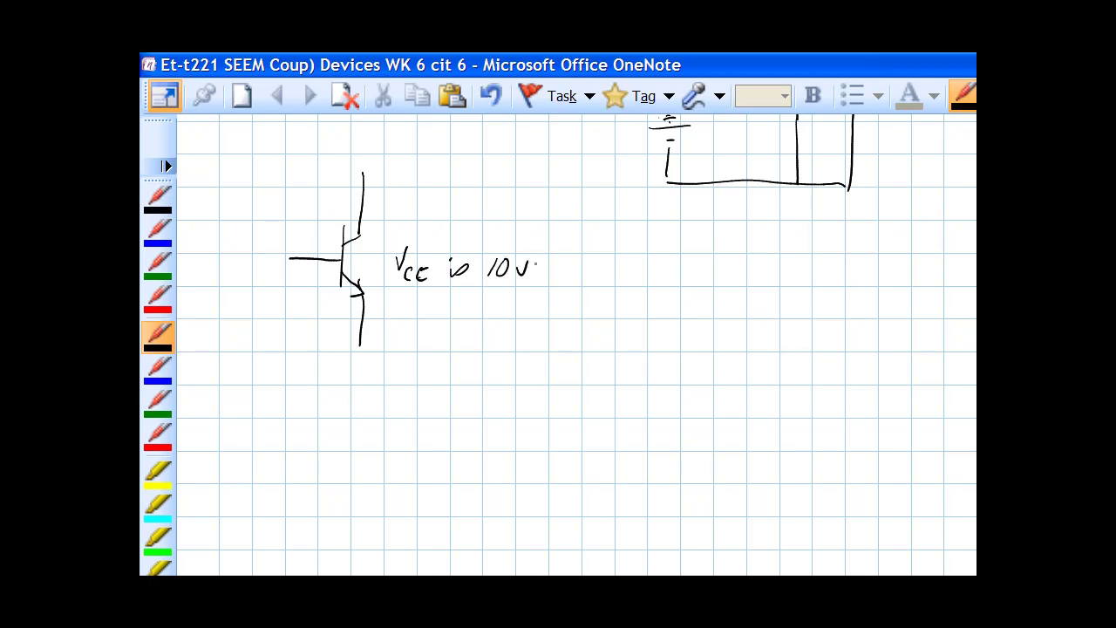
mouse_move(703, 235)
mouse_down()
mouse_move(713, 195)
mouse_move(724, 207)
mouse_up()
Write Ic = 20mA below the voltage label
drag(400, 305, 413, 304)
drag(406, 305, 404, 321)
drag(396, 322, 459, 308)
drag(447, 317, 459, 316)
right_click(491, 303)
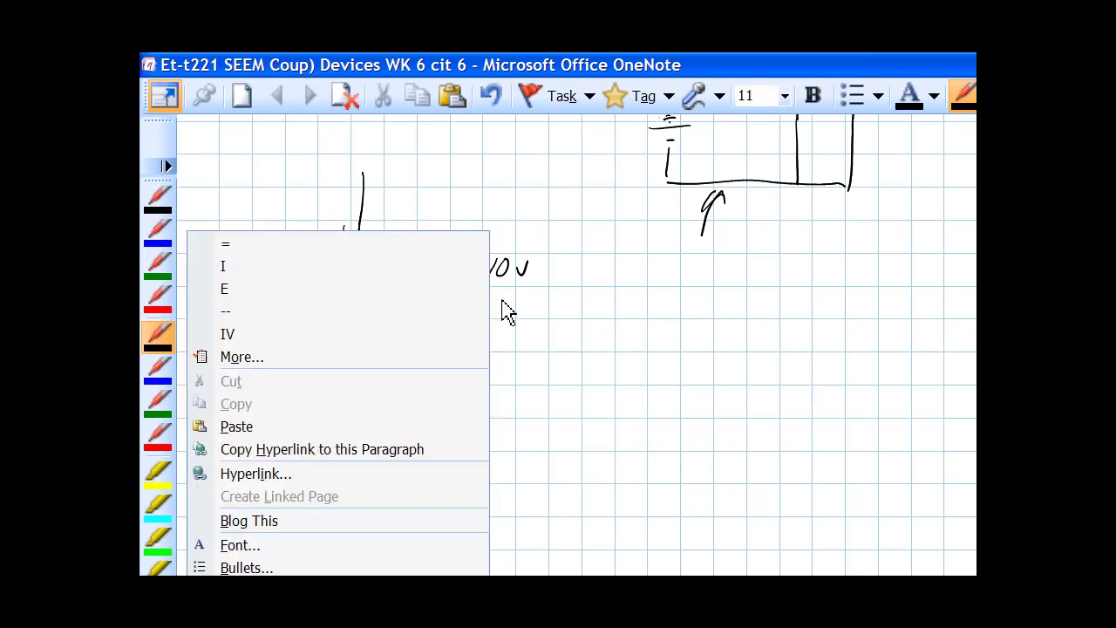
key(Escape)
drag(495, 306, 513, 318)
drag(524, 305, 553, 316)
drag(558, 319, 571, 313)
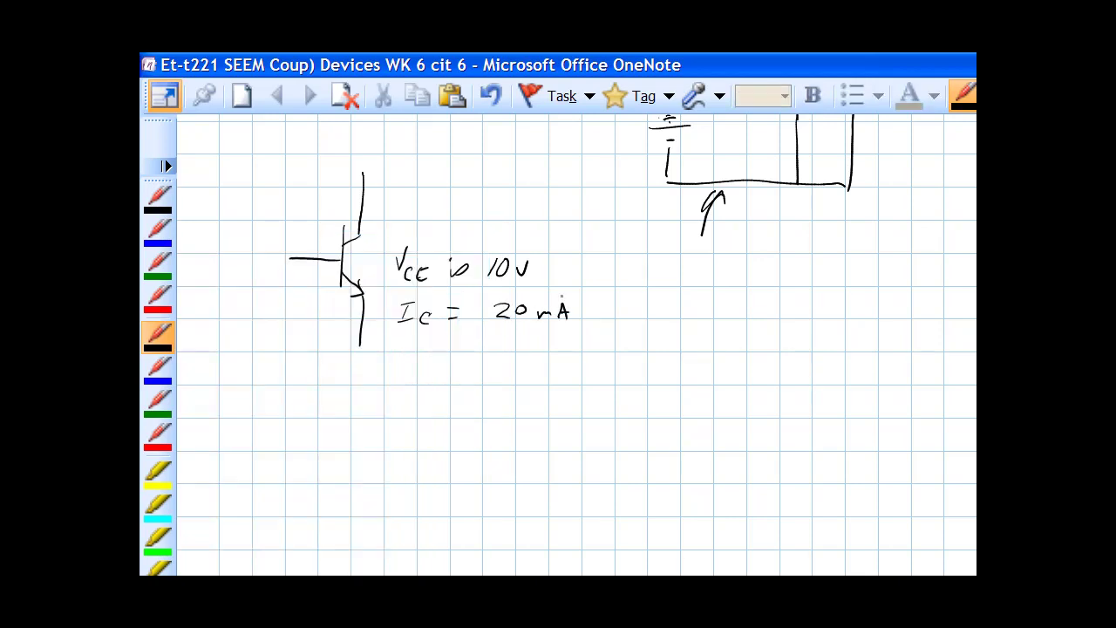
Write the power formula P = E·I = 10V·20mA
drag(403, 358, 403, 376)
drag(404, 352, 406, 363)
drag(418, 356, 429, 355)
drag(419, 362, 479, 368)
mouse_move(473, 353)
mouse_down()
mouse_move(488, 353)
mouse_move(486, 368)
mouse_move(519, 358)
mouse_up()
drag(509, 364, 535, 373)
drag(548, 356, 554, 371)
drag(559, 360, 608, 373)
drag(614, 359, 639, 373)
drag(643, 374, 652, 373)
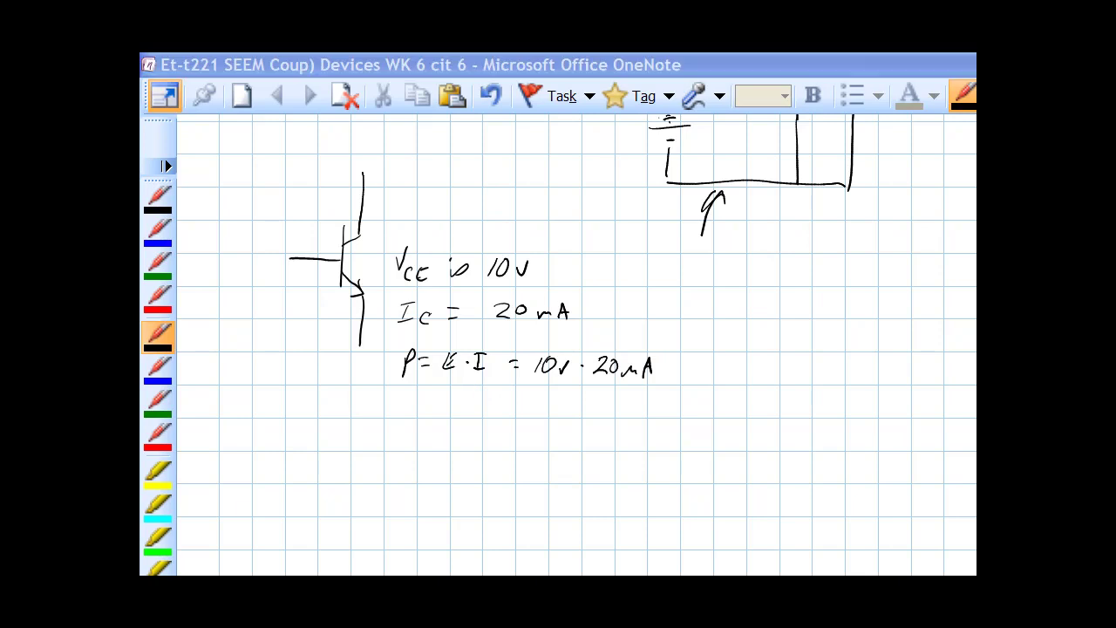
Write the result 200 mW below the formula
mouse_move(506, 406)
mouse_down()
mouse_move(522, 397)
mouse_move(545, 409)
mouse_up()
mouse_move(555, 396)
mouse_down()
mouse_move(623, 412)
mouse_move(633, 397)
mouse_up()
click(647, 405)
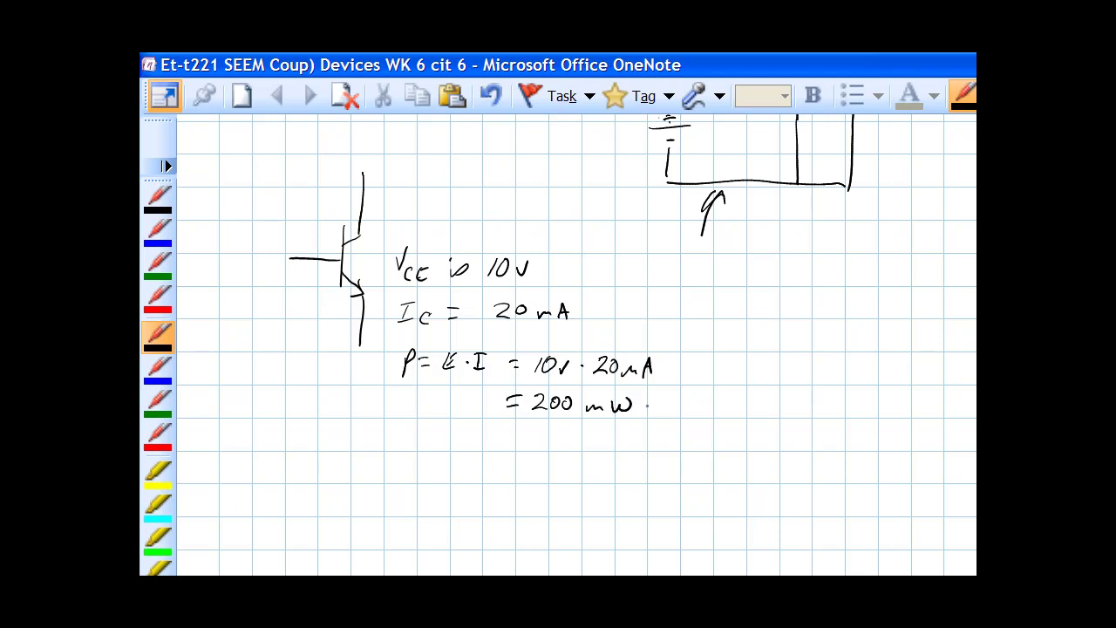
Write PD = VCE · IC below the 200 mW result and start an IB note beneath it
mouse_move(316, 433)
mouse_down()
mouse_move(318, 455)
mouse_move(319, 445)
mouse_move(326, 458)
mouse_move(336, 452)
mouse_up()
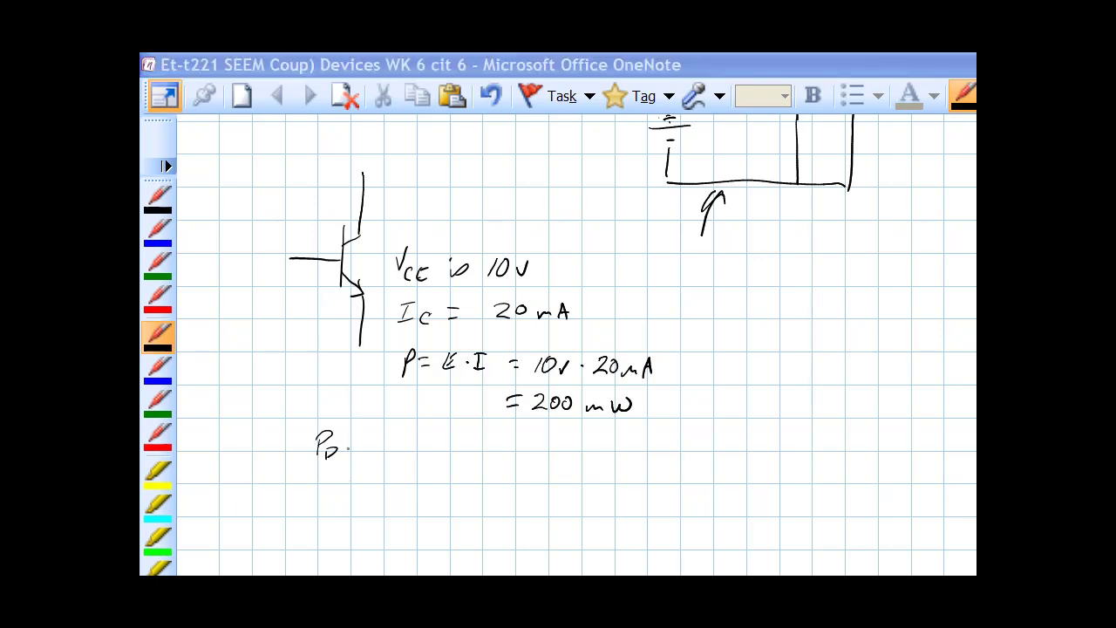
mouse_move(348, 446)
mouse_down()
mouse_move(383, 434)
mouse_move(392, 453)
mouse_move(427, 452)
mouse_move(441, 435)
mouse_up()
drag(422, 455, 447, 456)
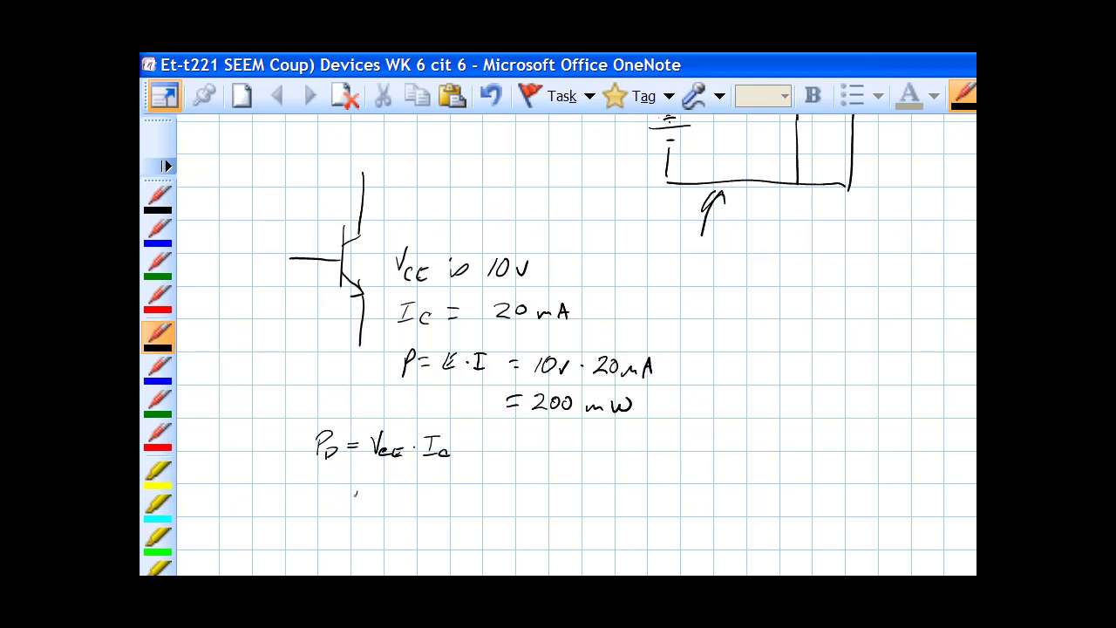
drag(355, 494, 353, 511)
mouse_move(349, 491)
mouse_down()
mouse_move(366, 490)
mouse_move(359, 511)
mouse_up()
mouse_move(364, 501)
mouse_down()
mouse_move(368, 515)
mouse_move(454, 496)
mouse_move(471, 478)
mouse_up()
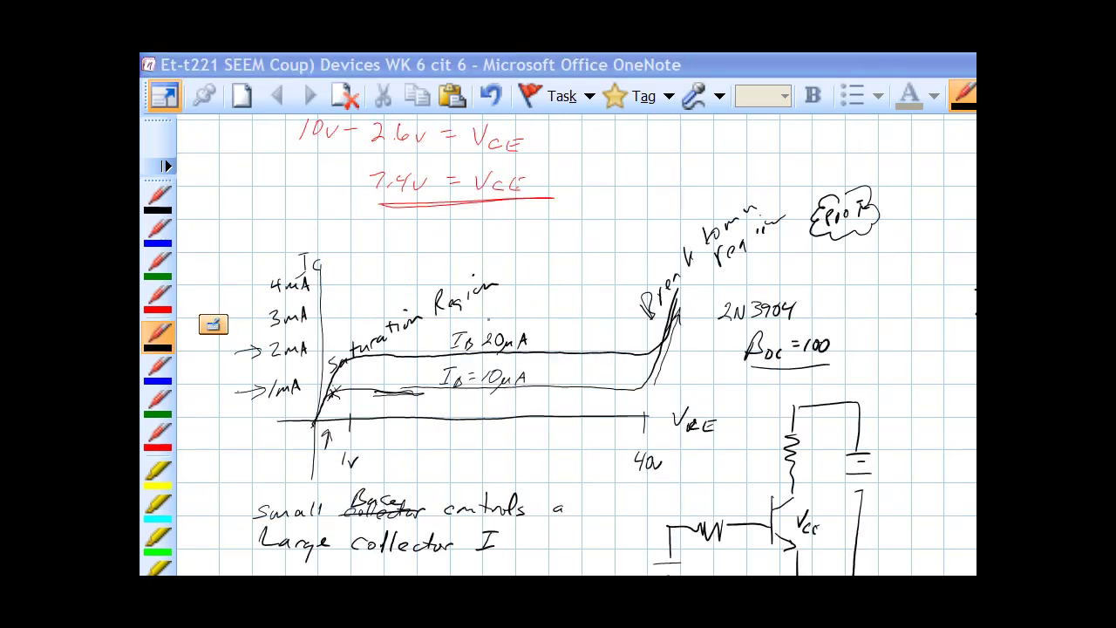
Handwrite 'Active Region' on the collector-curve graph and underline it
mouse_move(487, 327)
mouse_down()
mouse_move(490, 310)
mouse_move(509, 314)
mouse_move(521, 290)
mouse_move(570, 272)
mouse_up()
mouse_move(576, 265)
mouse_down()
mouse_move(584, 272)
mouse_move(607, 246)
mouse_up()
drag(607, 253, 615, 243)
drag(504, 330, 650, 248)
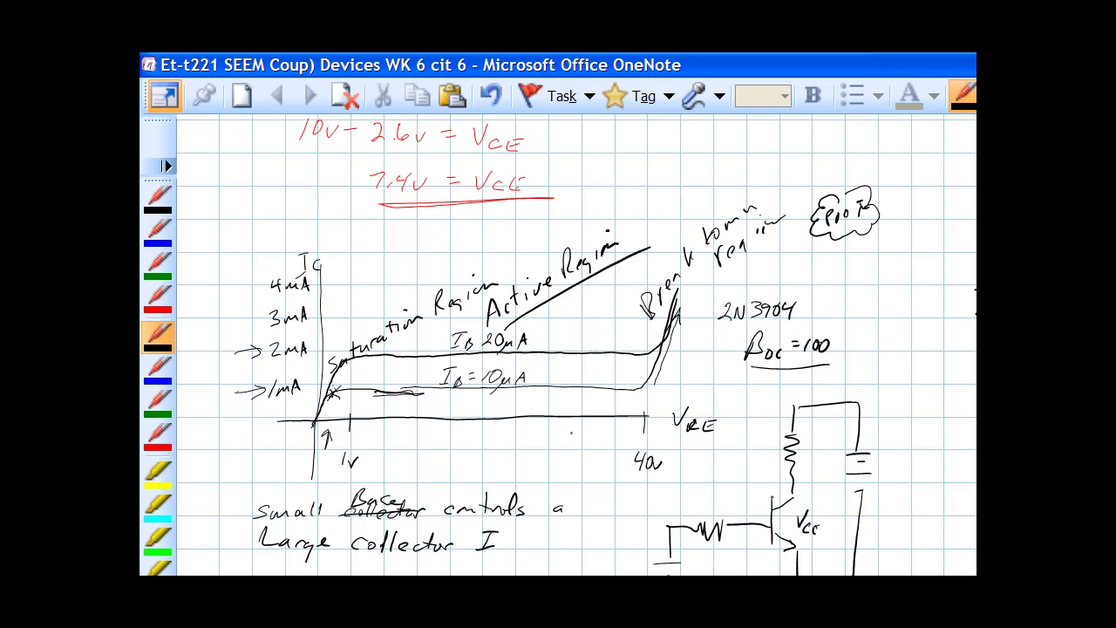
Circle the flat active-region curves, draw an arrow at the breakdown rise, and ring the saturation corner
drag(644, 455, 624, 270)
mouse_move(598, 223)
mouse_down()
mouse_move(565, 194)
mouse_move(402, 214)
mouse_move(360, 376)
mouse_move(503, 495)
mouse_move(639, 293)
mouse_move(537, 199)
mouse_up()
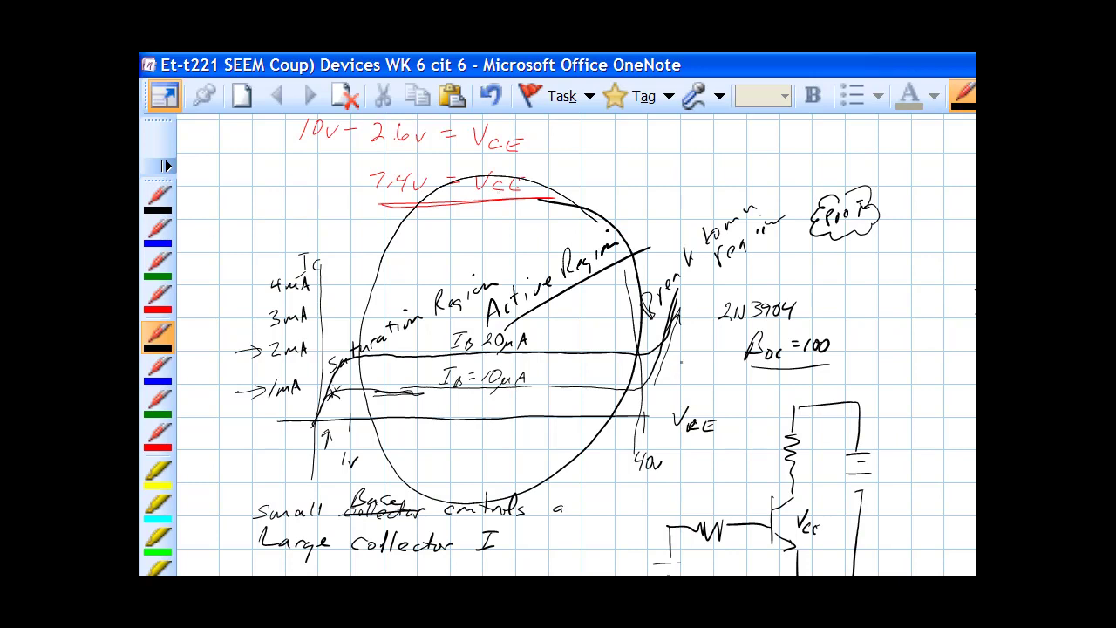
mouse_move(716, 348)
mouse_down()
mouse_move(661, 355)
mouse_move(693, 366)
mouse_up()
mouse_move(349, 327)
mouse_down()
mouse_move(334, 329)
mouse_move(340, 441)
mouse_move(350, 326)
mouse_up()
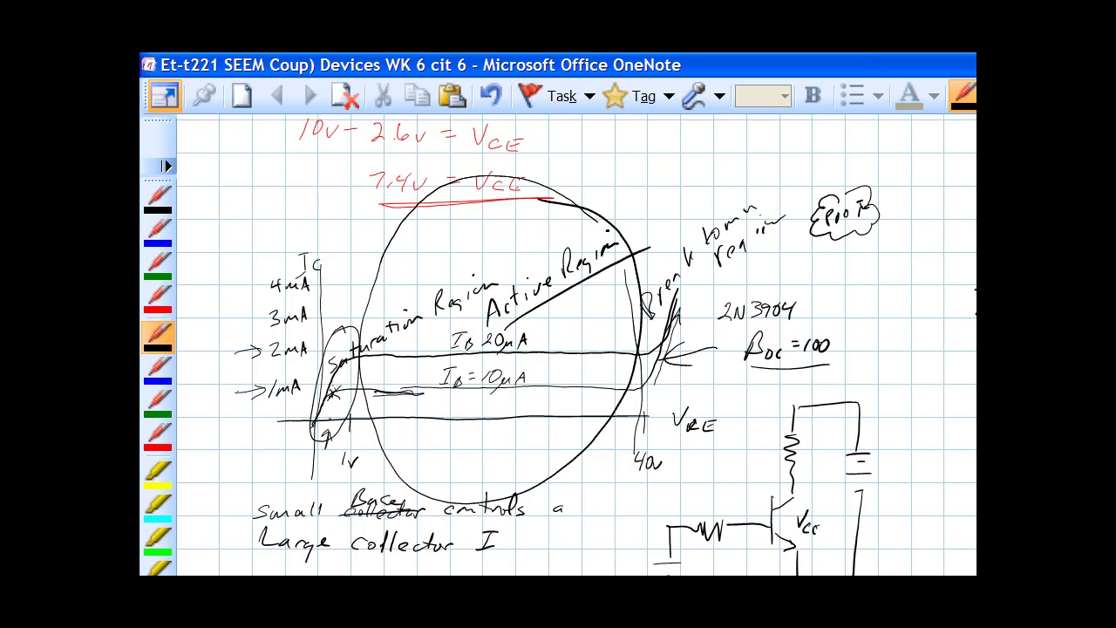
At the first circuit, write βdc with an arrow to the emitter and its range 30–300
scroll(577, 344, down, 4)
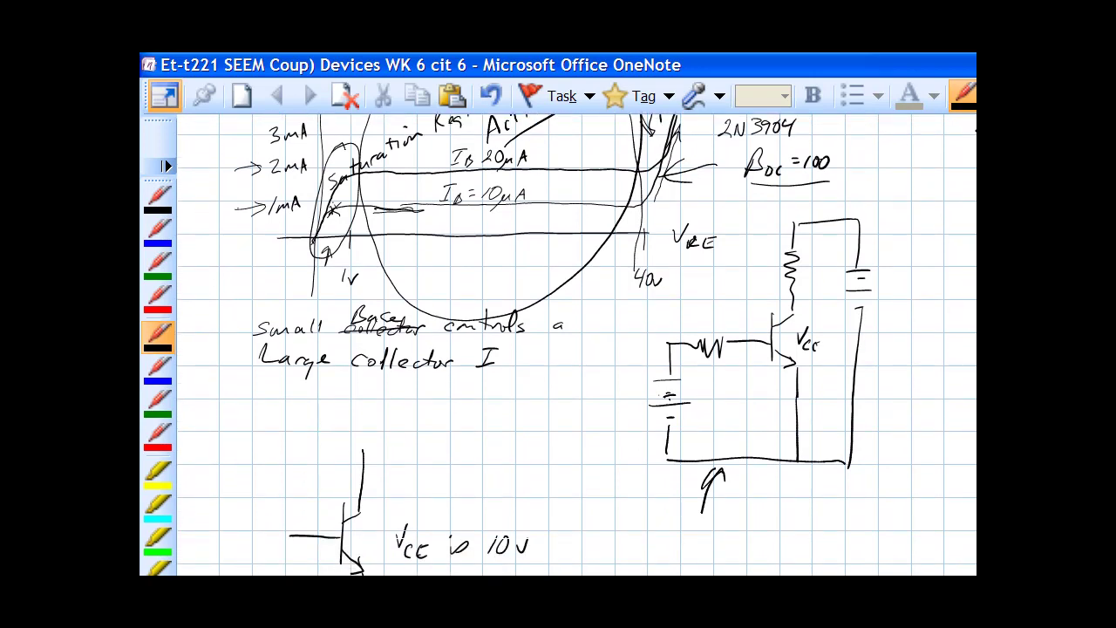
scroll(576, 344, down, 2)
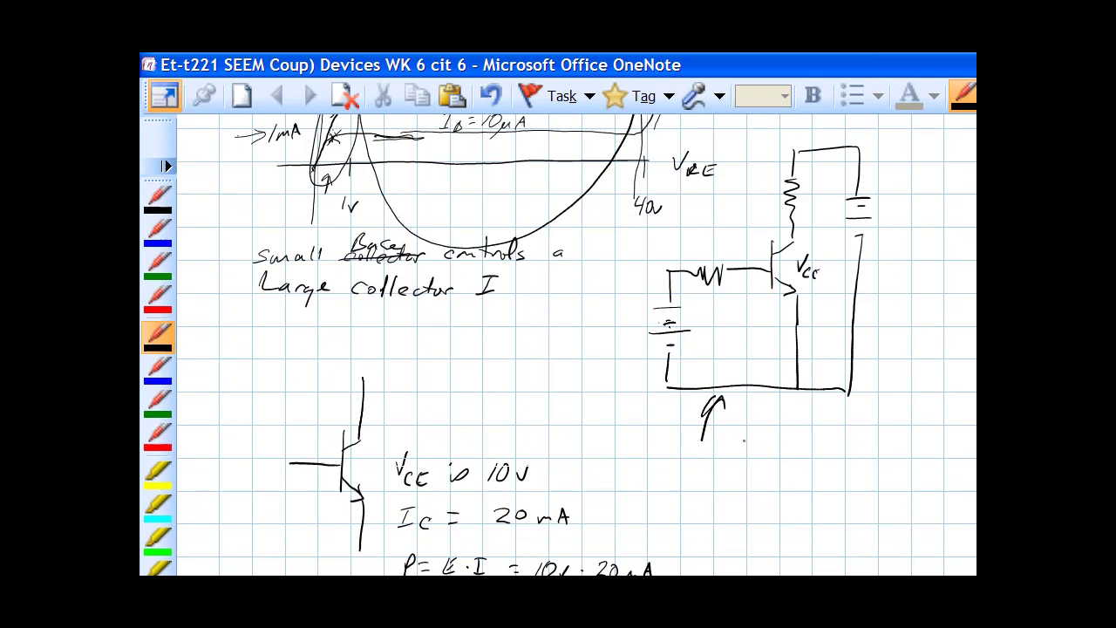
mouse_move(746, 429)
mouse_down()
mouse_move(745, 447)
mouse_move(774, 446)
mouse_move(737, 457)
mouse_up()
mouse_move(769, 422)
mouse_down()
mouse_move(775, 314)
mouse_move(789, 323)
mouse_up()
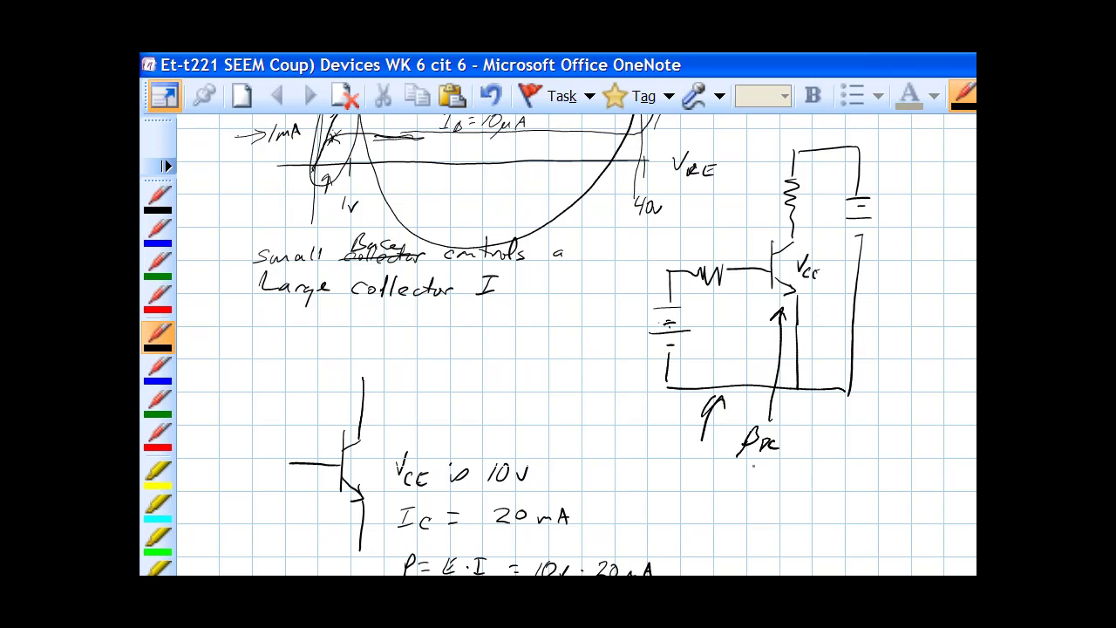
mouse_move(747, 463)
mouse_down()
mouse_move(759, 467)
mouse_move(747, 479)
mouse_move(779, 464)
mouse_up()
mouse_move(786, 468)
mouse_down()
mouse_move(797, 468)
mouse_move(791, 478)
mouse_move(819, 465)
mouse_move(806, 476)
mouse_up()
drag(830, 458, 840, 460)
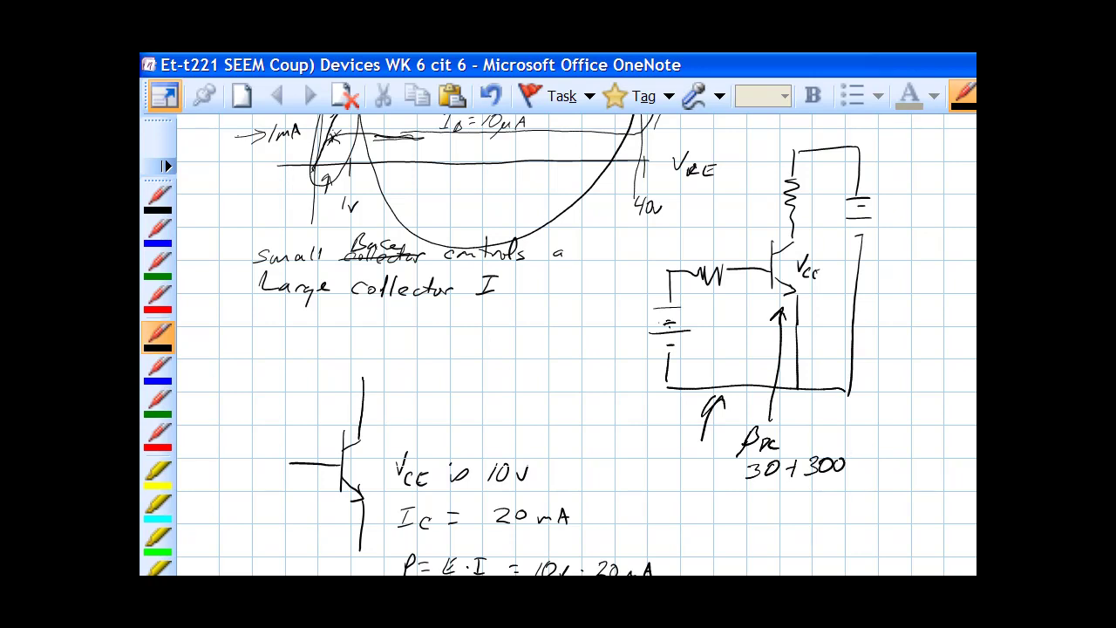
Label the circuit voltages 7.4V, 7V and 8V beside the resistor and transistor
scroll(576, 344, down, 1)
scroll(576, 344, up, 2)
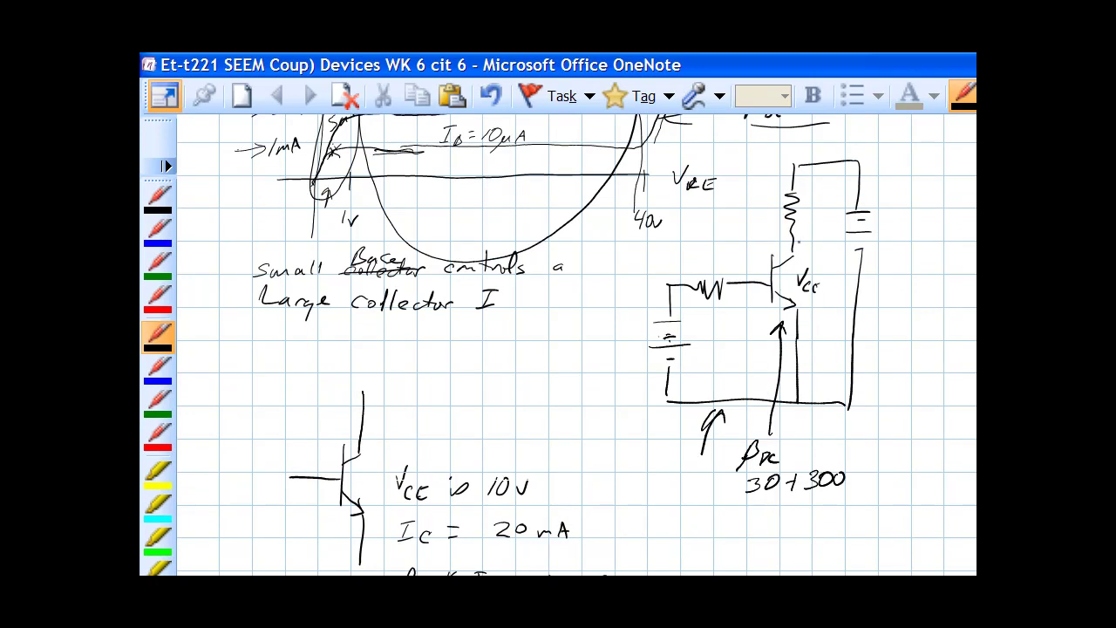
mouse_move(803, 240)
mouse_down()
mouse_move(806, 251)
mouse_move(834, 237)
mouse_up()
mouse_move(822, 262)
mouse_down()
mouse_move(833, 263)
mouse_move(828, 277)
mouse_move(840, 270)
mouse_up()
drag(809, 213, 821, 210)
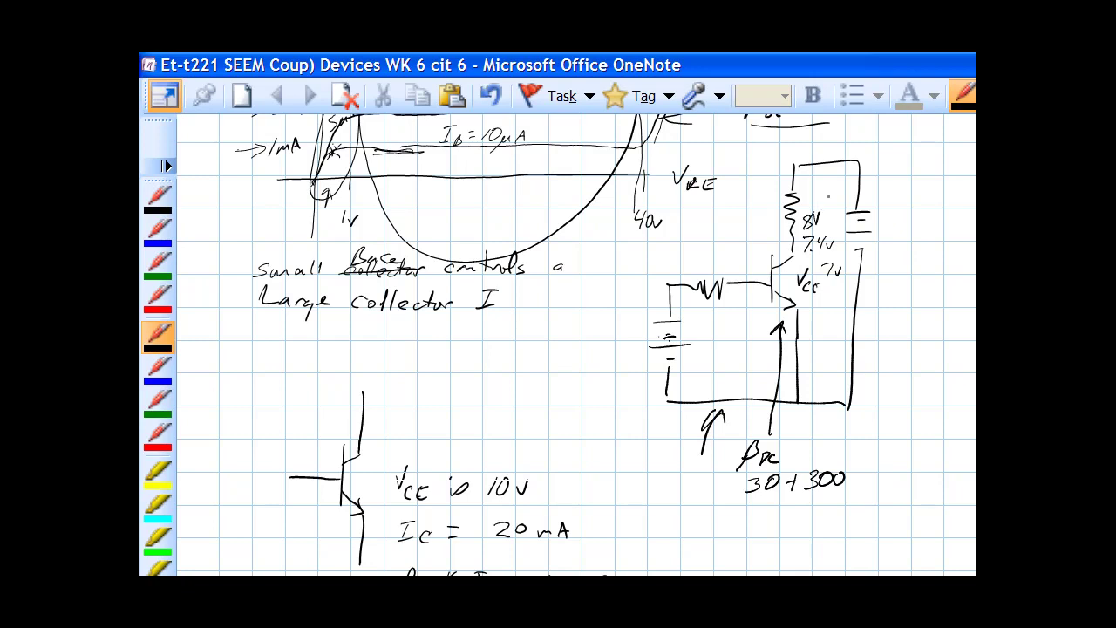